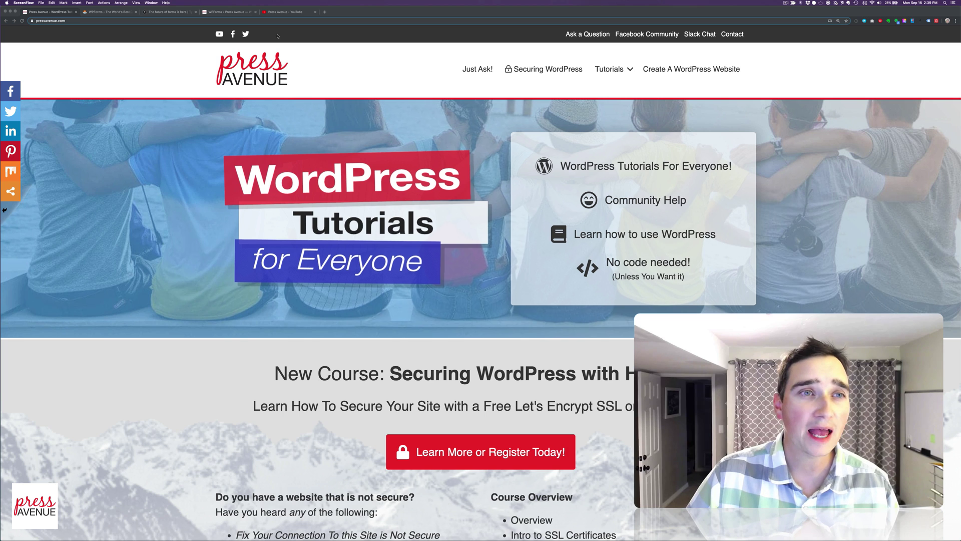
Open Typeform's pricing page and review the 35 USD/mo Essentials plan price and features.
click(171, 12)
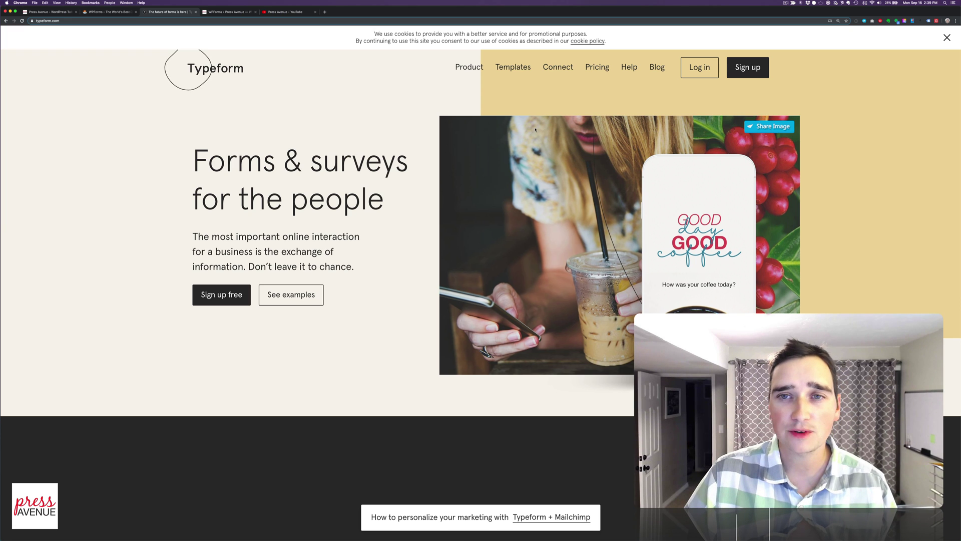
click(602, 69)
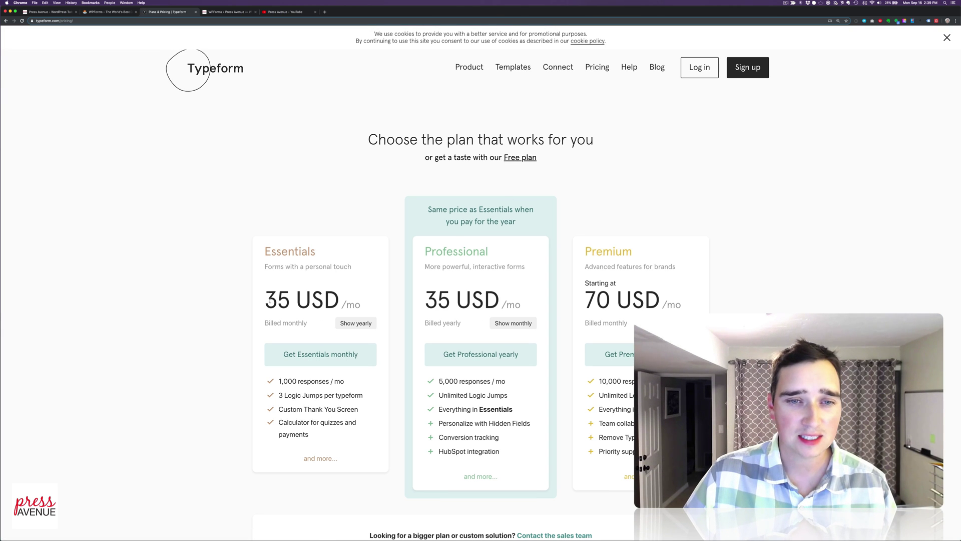
drag(271, 300, 359, 304)
click(363, 305)
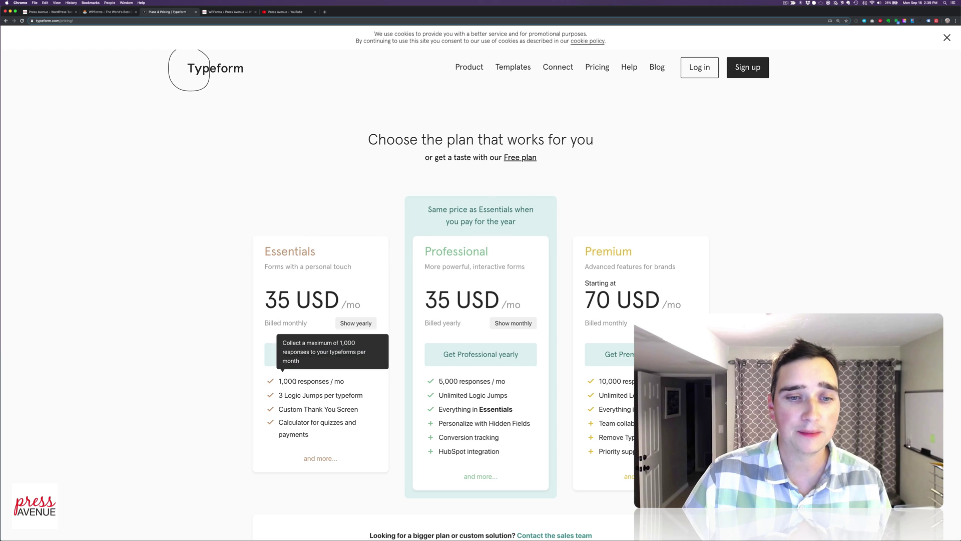
drag(298, 381, 319, 432)
click(190, 371)
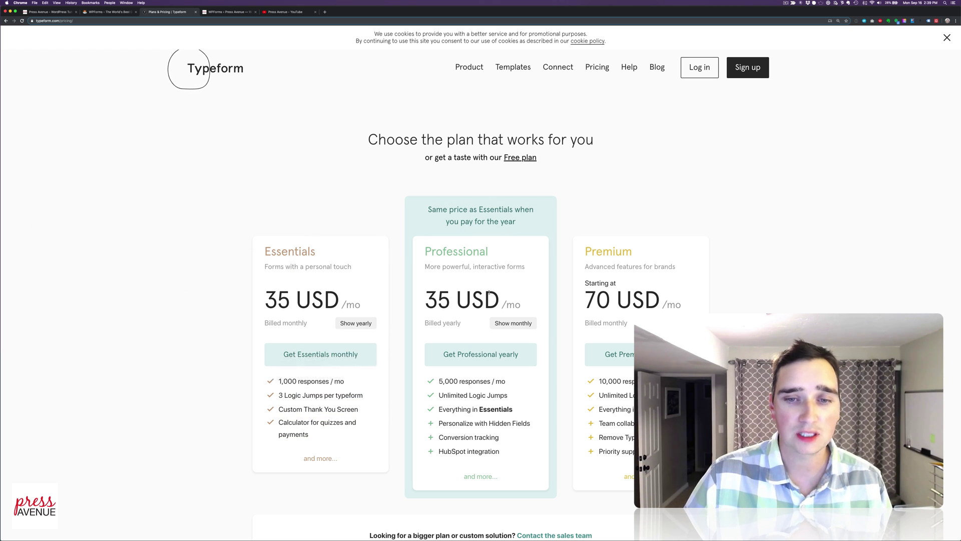
Find the Online Quote Form Template in Typeform's gallery, preview it and start the quote.
click(514, 68)
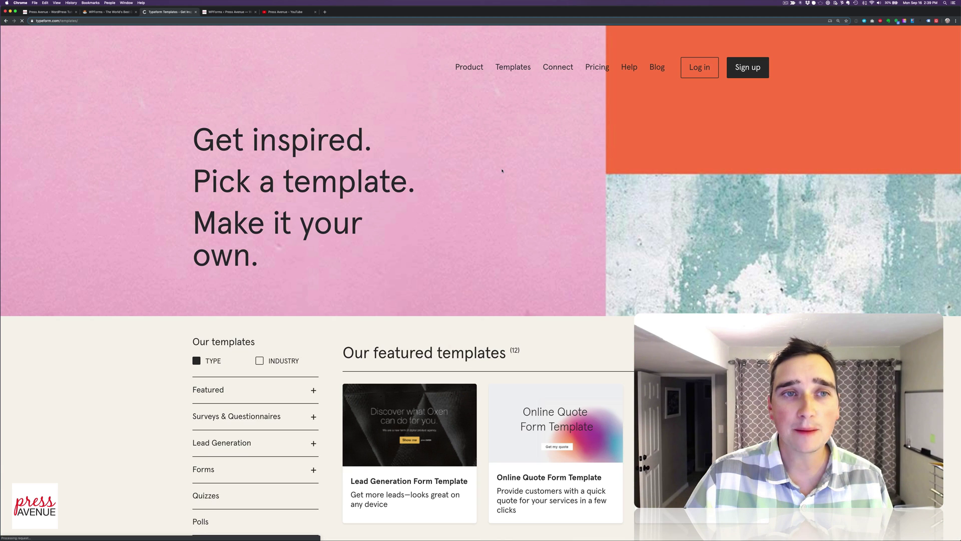
scroll(486, 224, down, 2)
scroll(485, 223, down, 3)
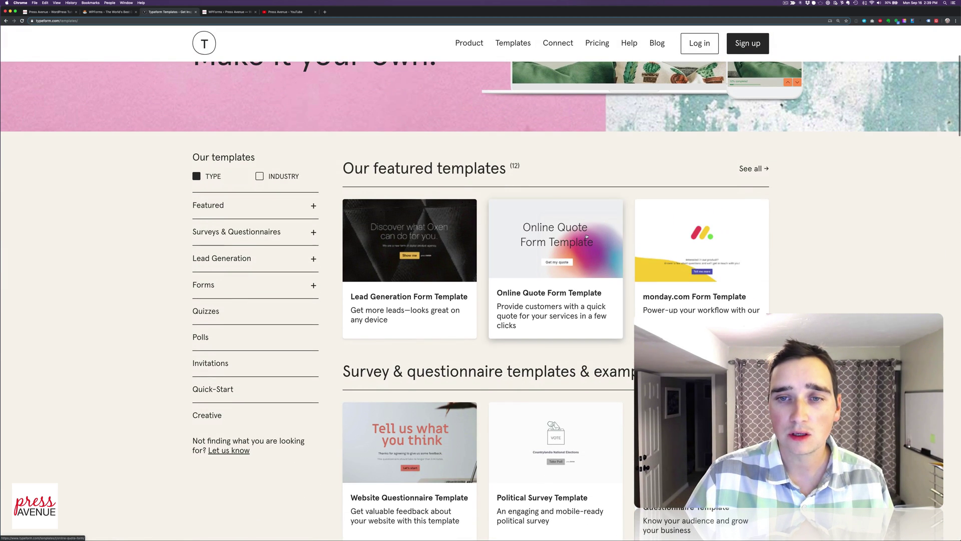
click(500, 230)
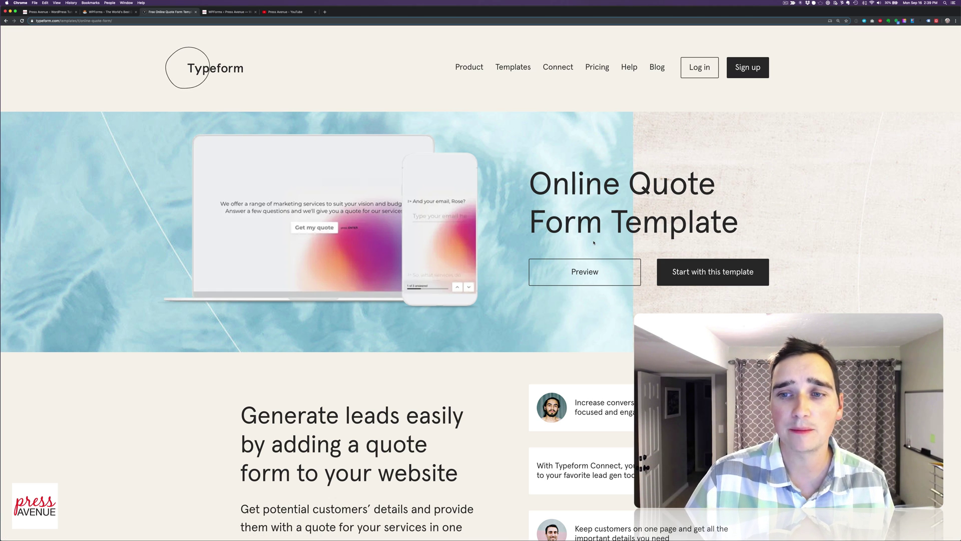
click(605, 271)
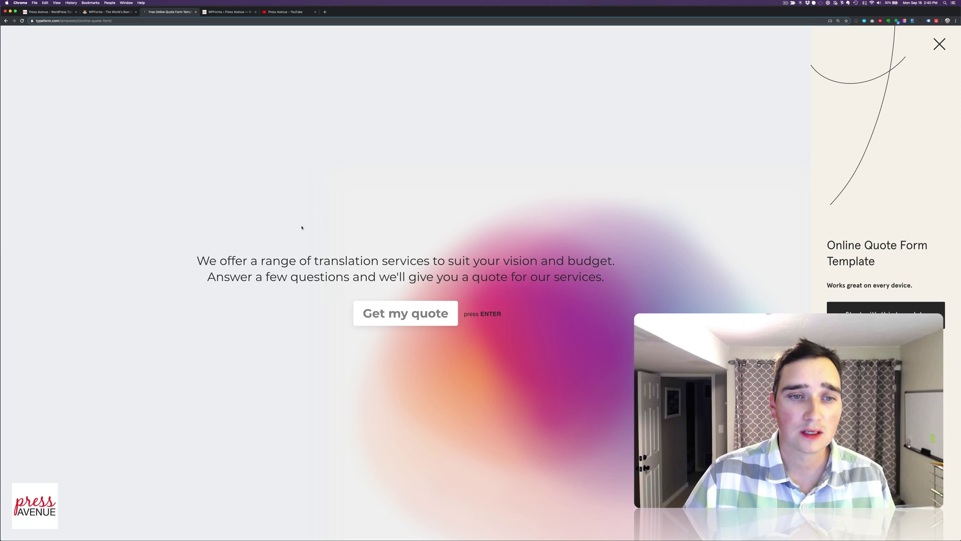
drag(208, 259, 568, 271)
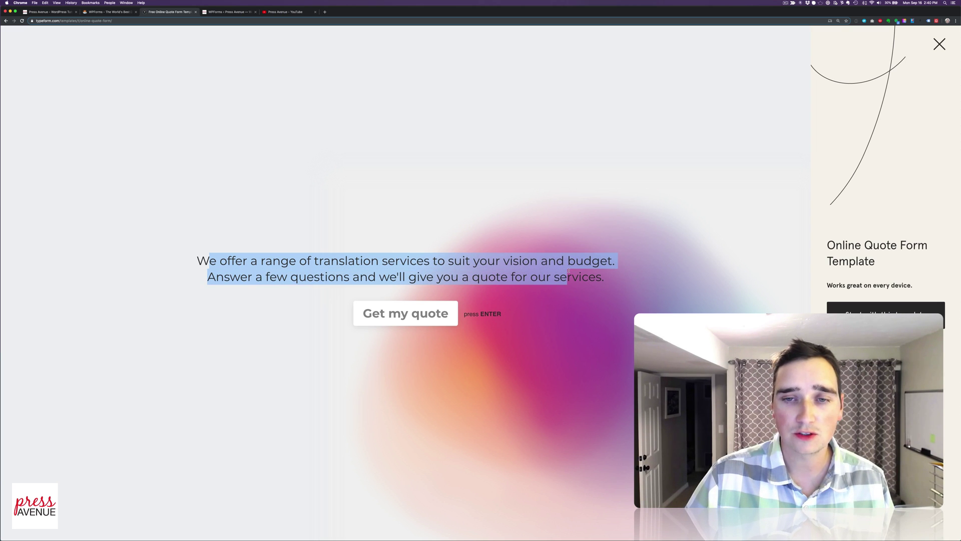
click(436, 316)
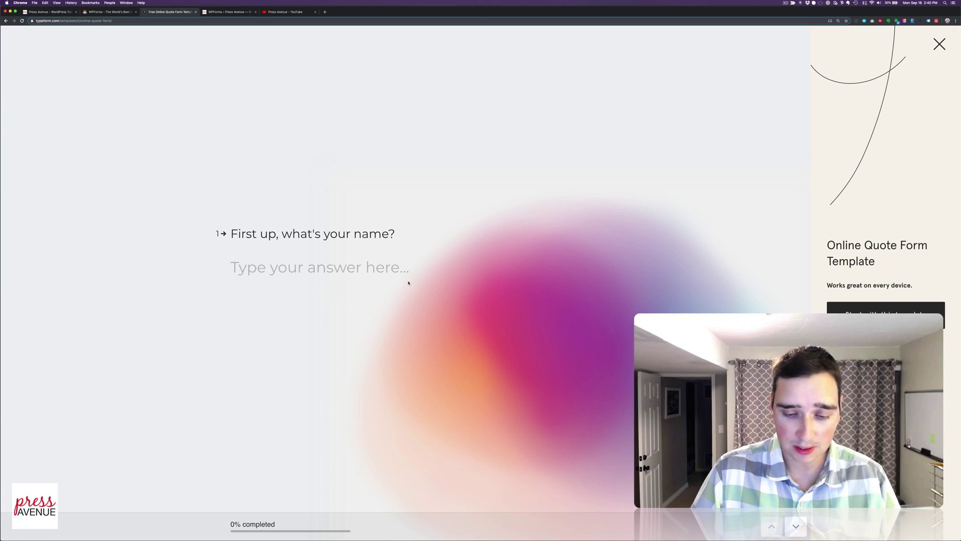
Answer with a name and the Junior level, then advance to the $0.05 USD quote.
text(John)
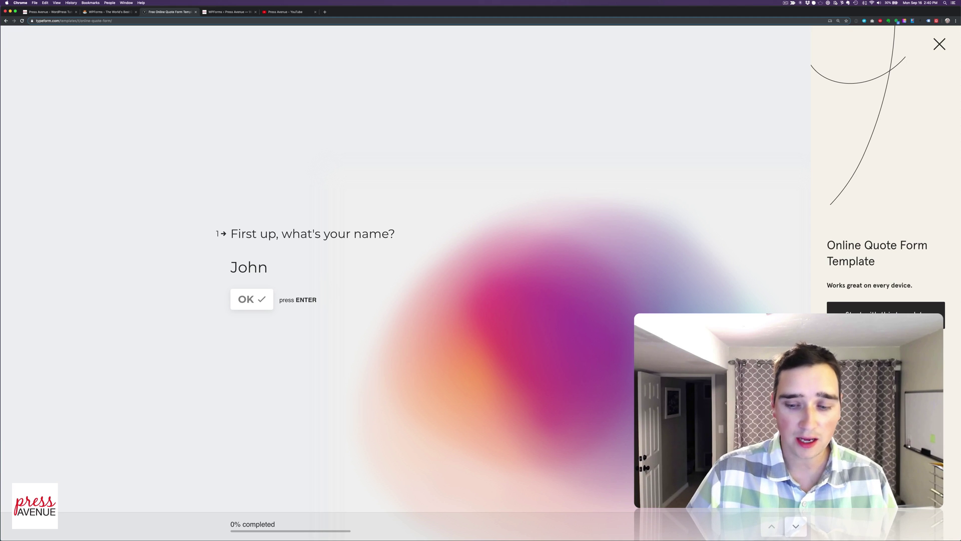
key(Return)
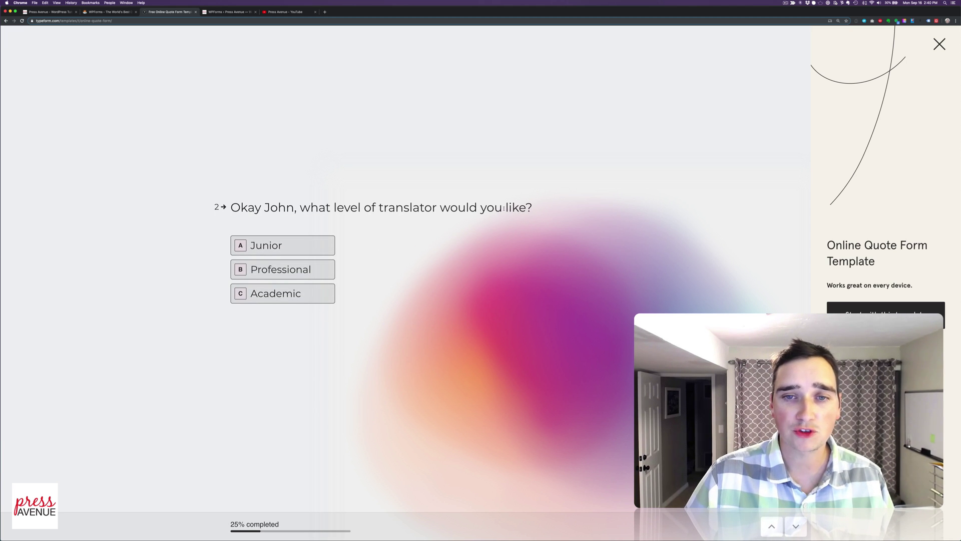
key(a)
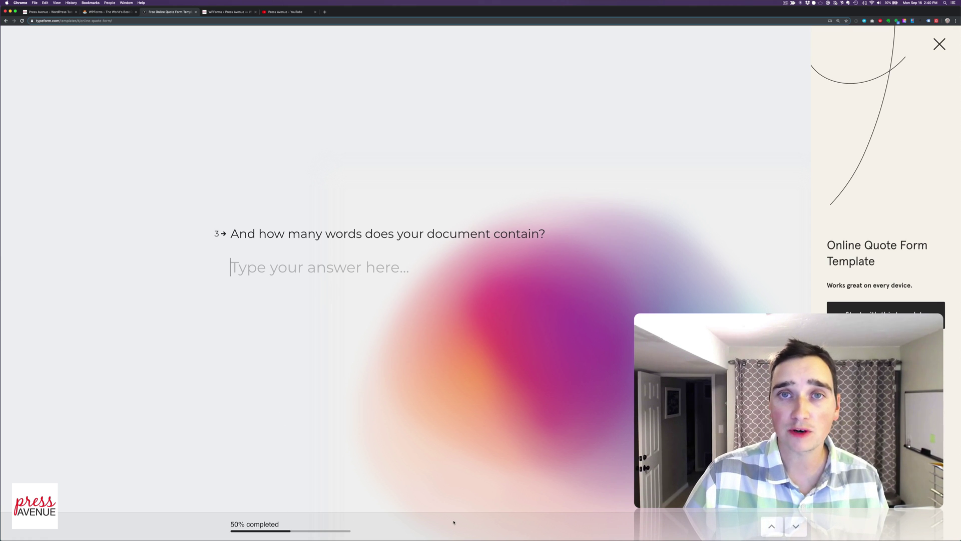
click(772, 526)
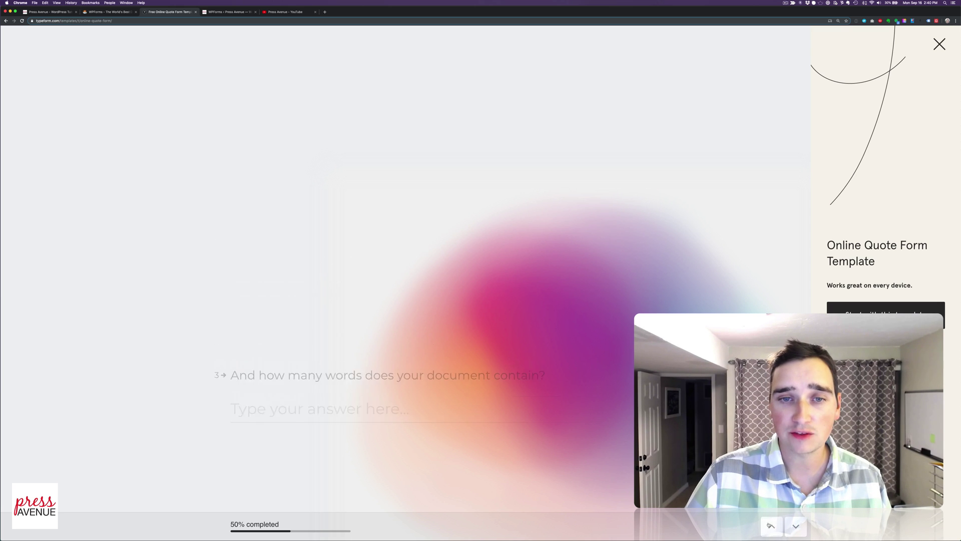
click(794, 526)
click(795, 526)
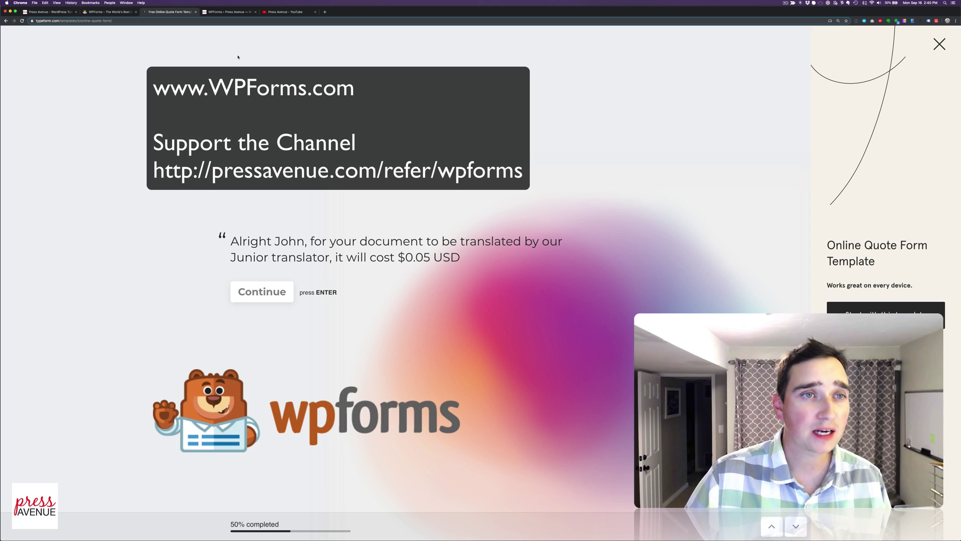
Go back to the WordPress admin and list all forms: 123, Application, Test del, Contact Us.
click(115, 12)
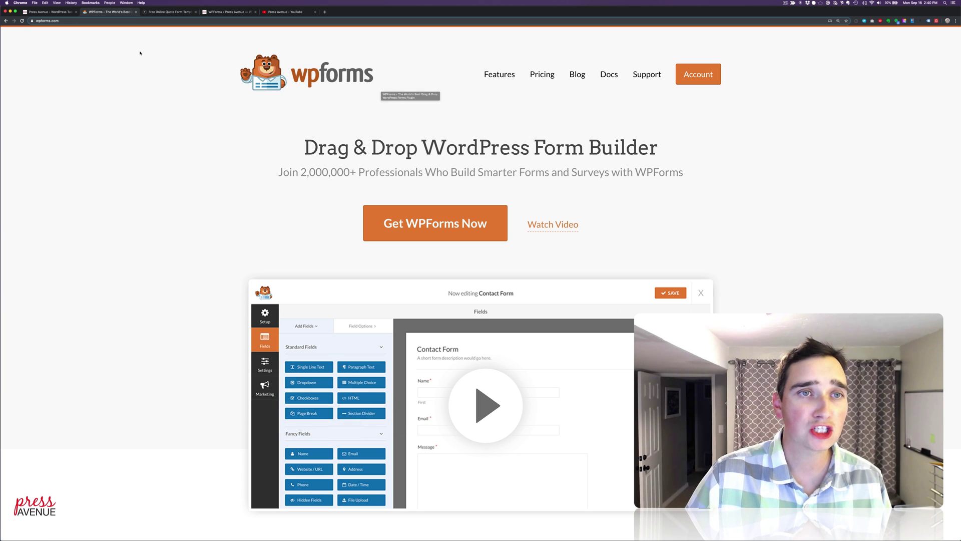
click(229, 11)
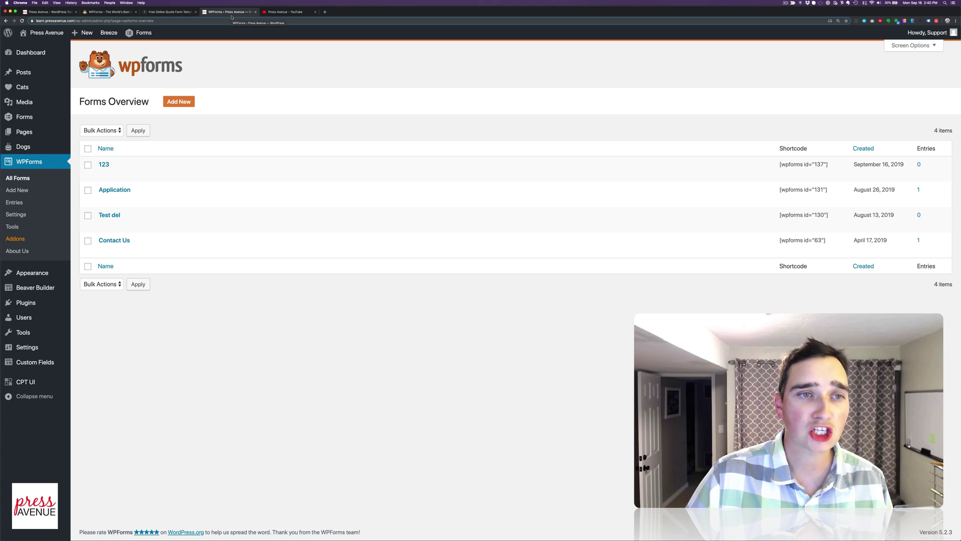
click(12, 182)
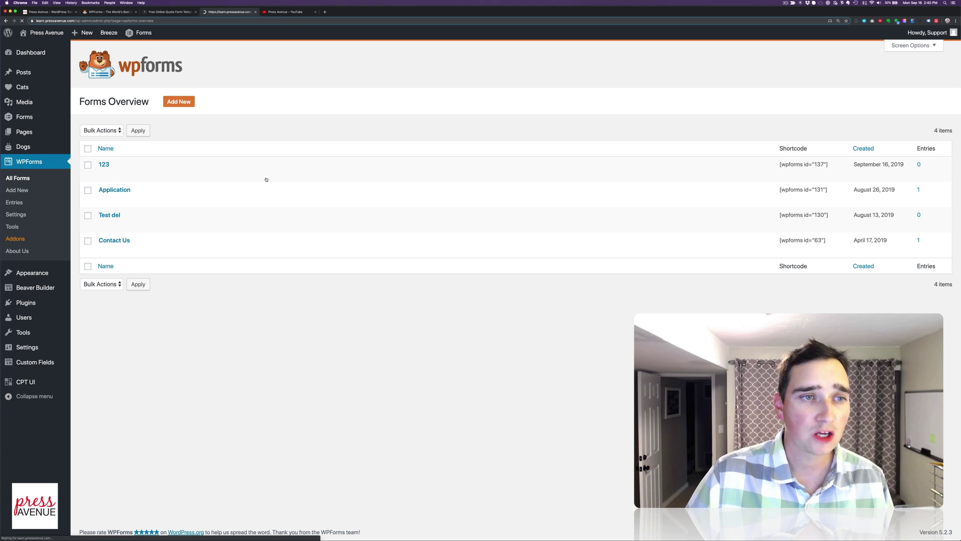
mouse_move(268, 179)
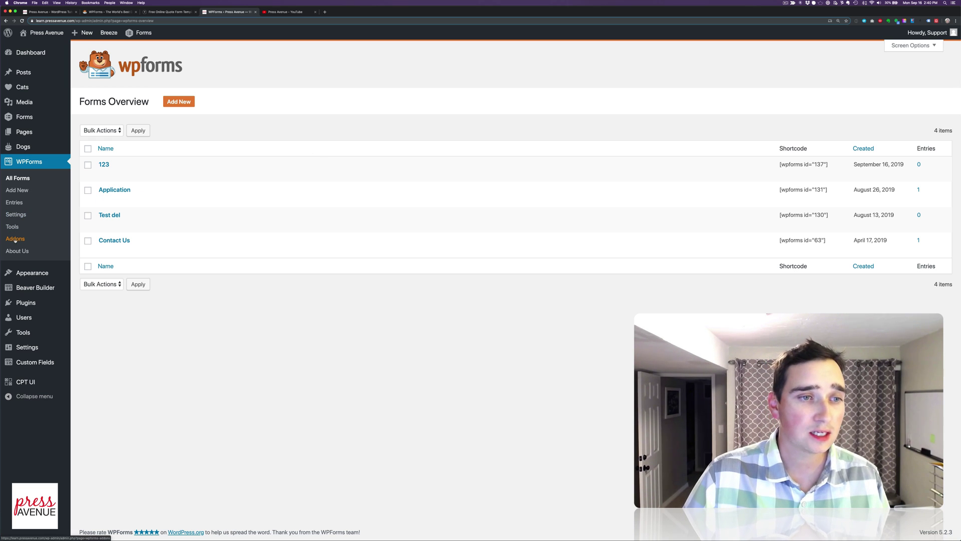
Confirm on the Addons page that Conversational Forms Addon is Active, then return to Typeform.
click(65, 238)
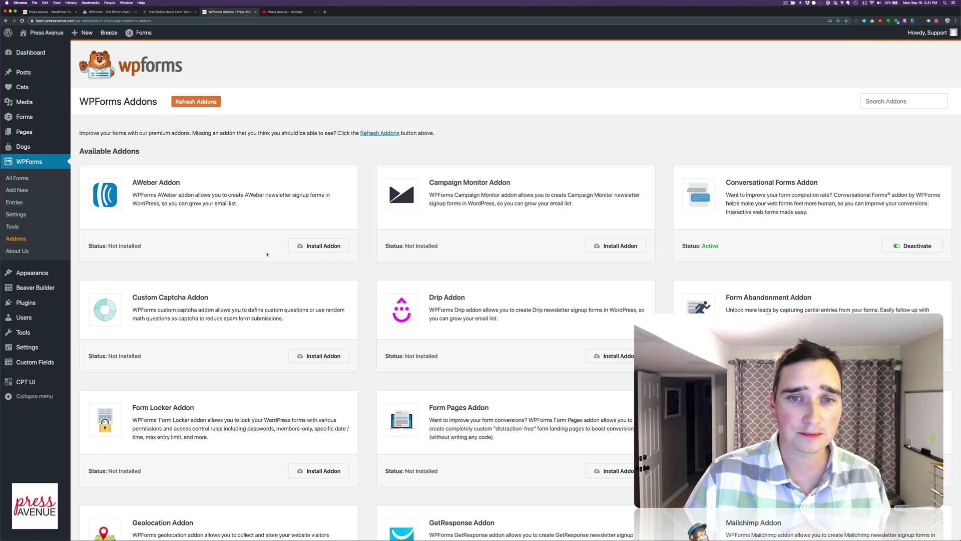
scroll(267, 254, down, 1)
scroll(267, 254, down, 2)
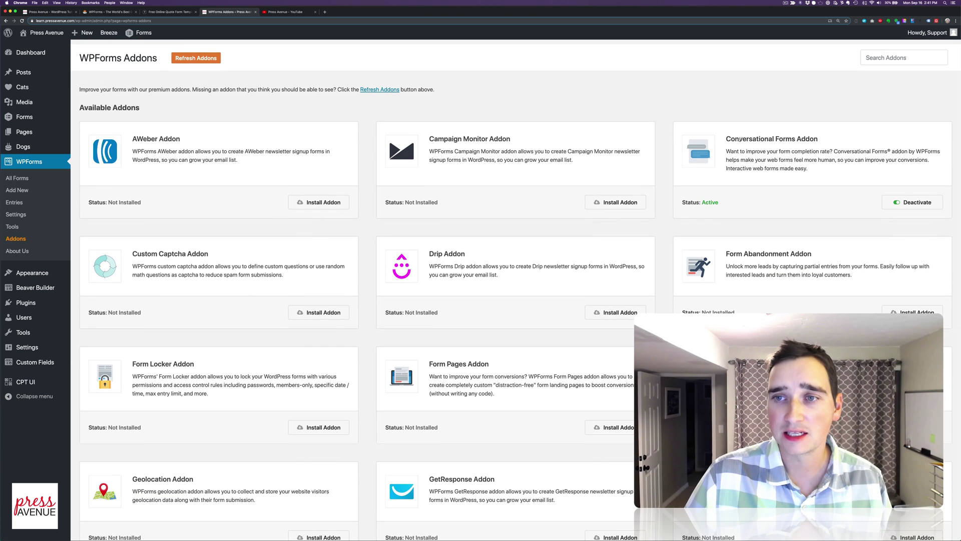
drag(735, 139, 826, 140)
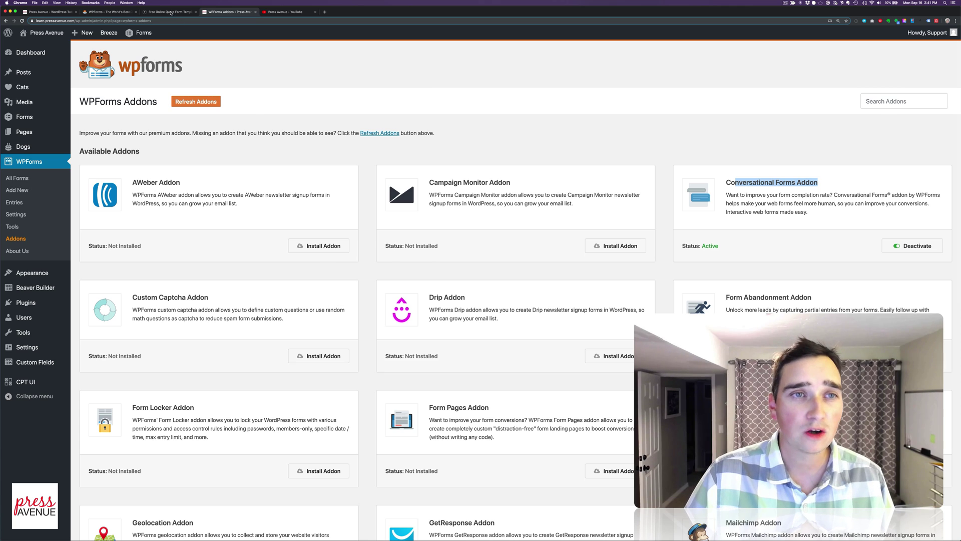
click(171, 12)
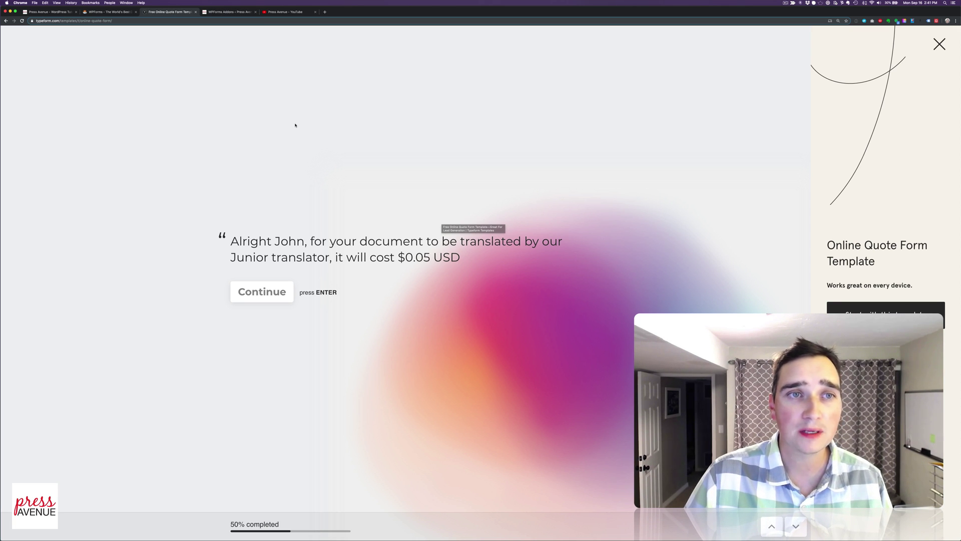
Create a new blank form named 'Conversational Form Demo'.
click(221, 12)
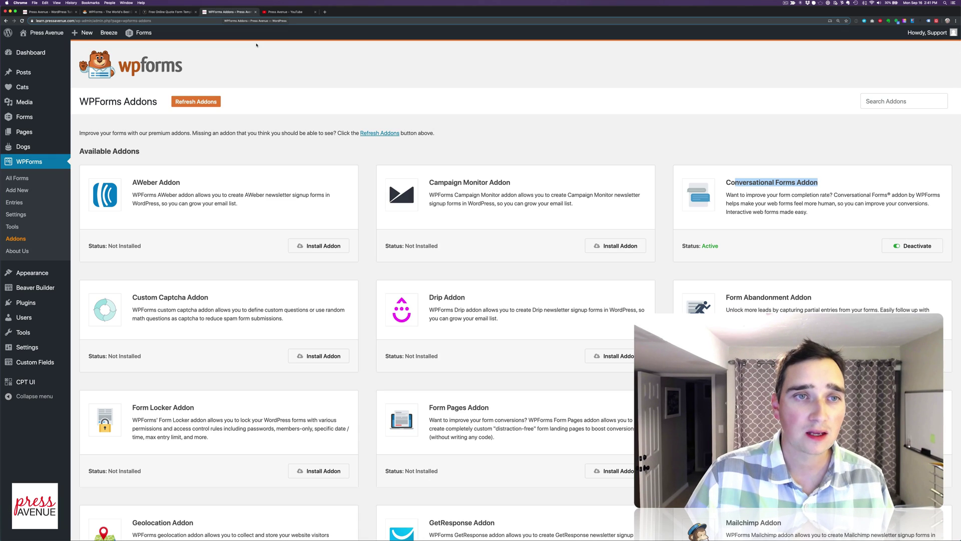
click(22, 189)
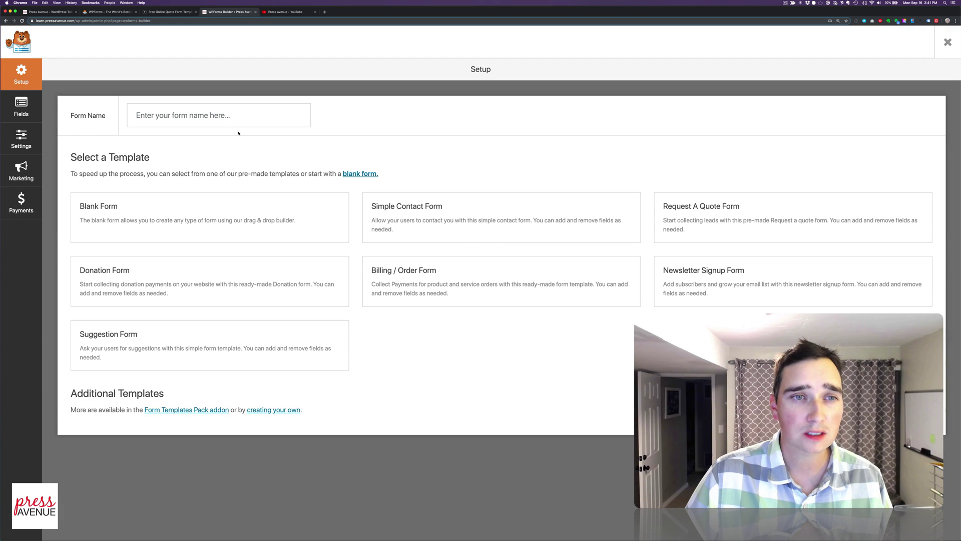
click(217, 119)
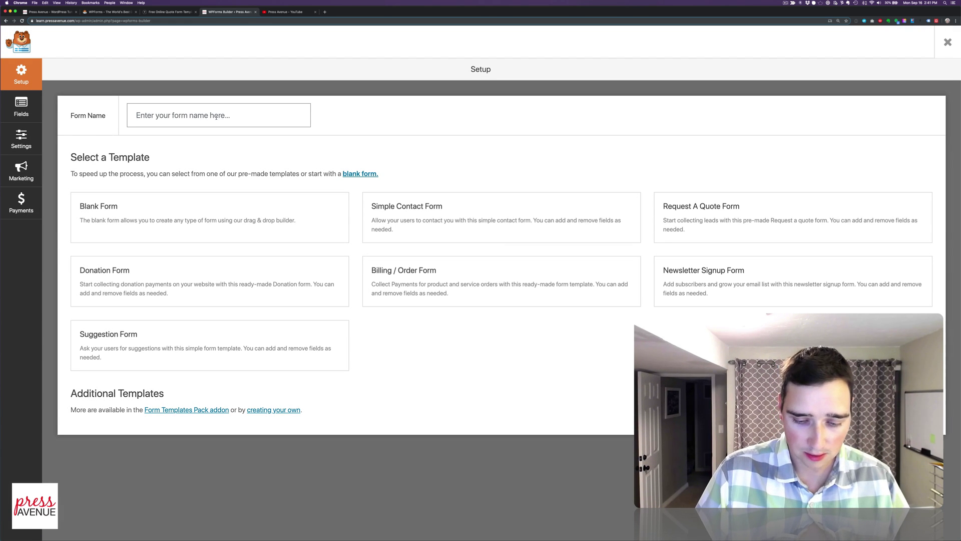
text(Conversati)
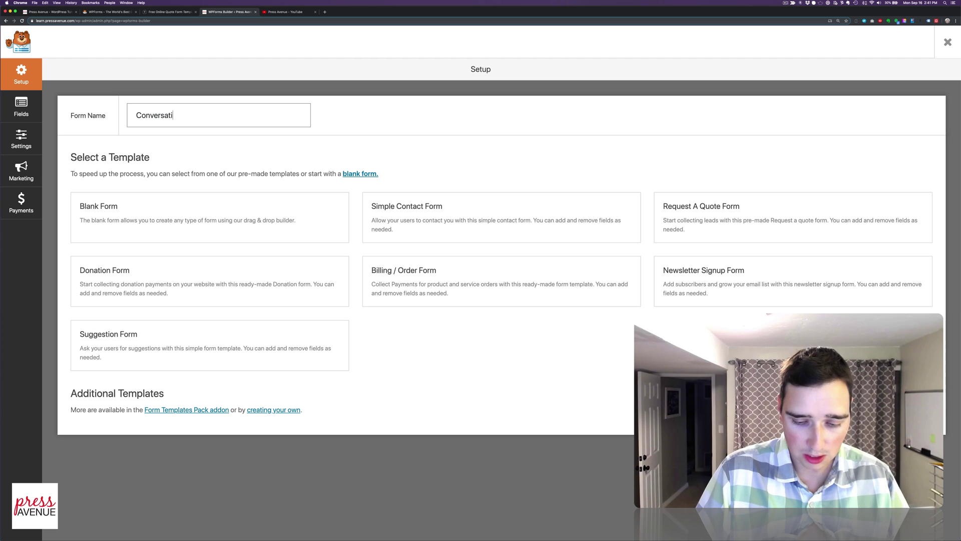
text(onal Form)
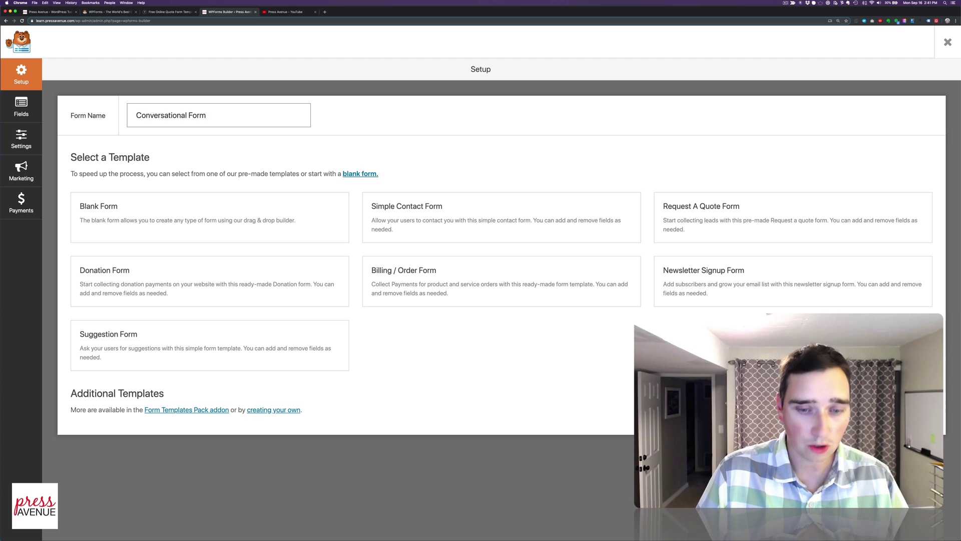
text( Demo)
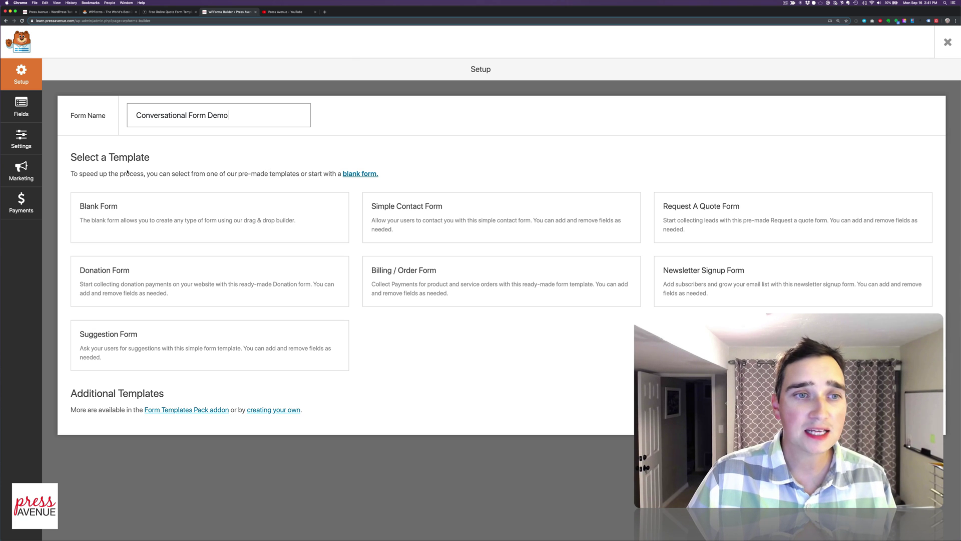
drag(102, 157, 150, 158)
mouse_move(194, 226)
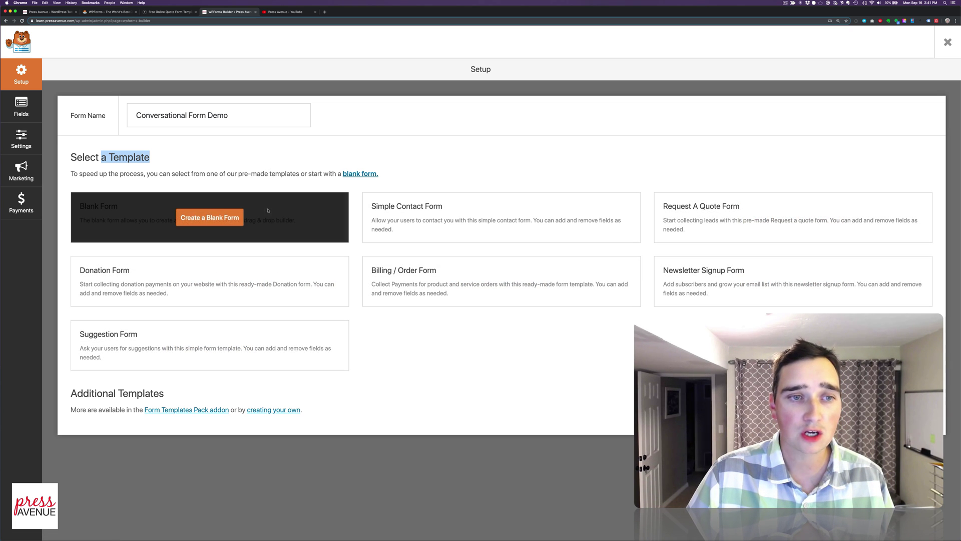
click(217, 221)
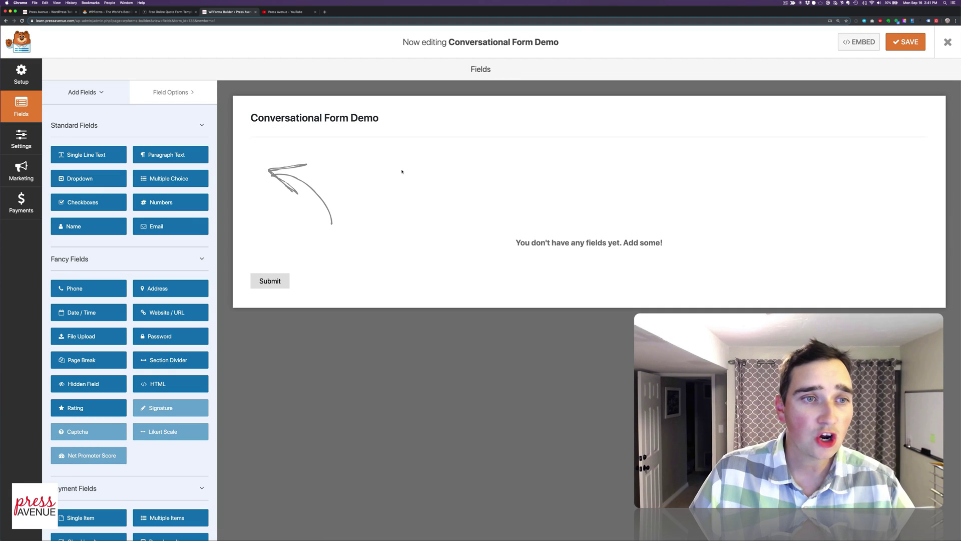
Step the Typeform preview back to its name question to copy its wording, then return to the builder.
click(178, 12)
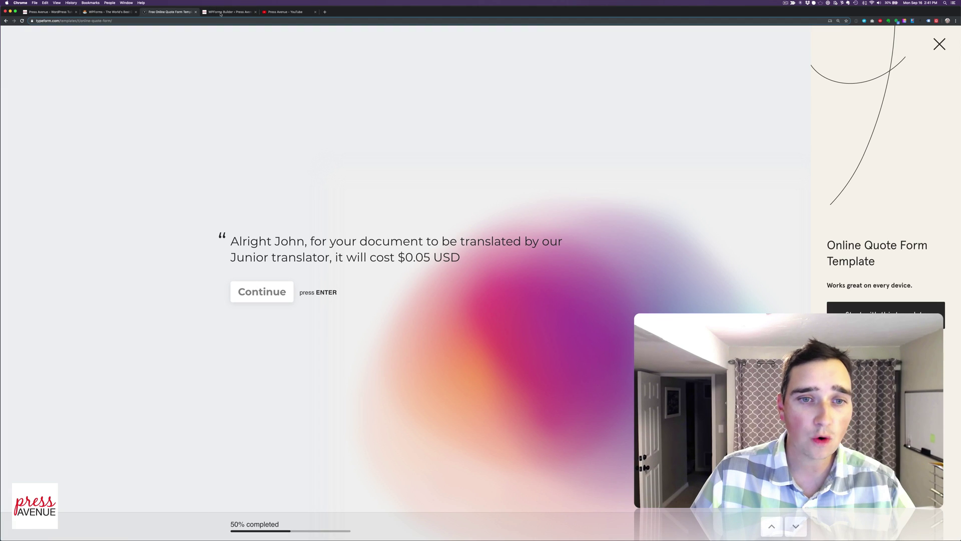
click(775, 530)
click(774, 530)
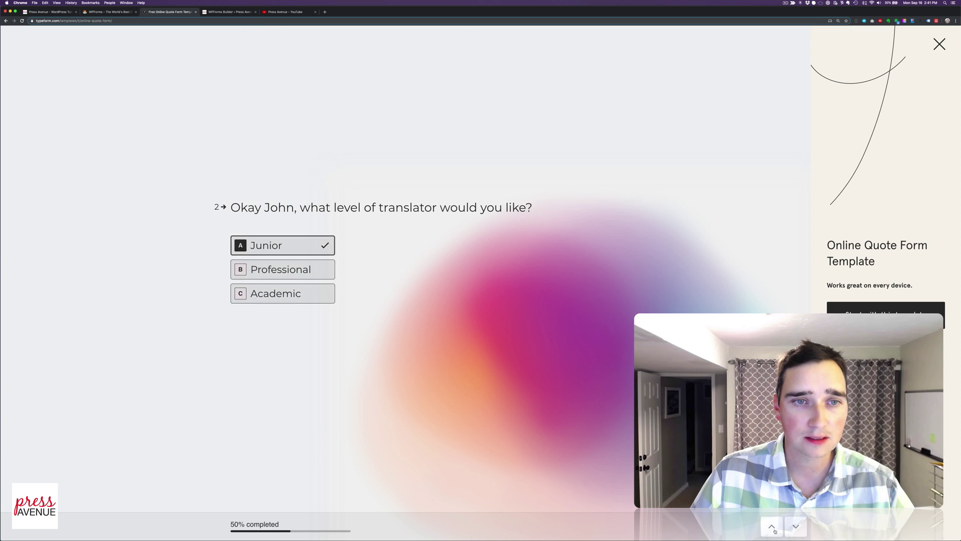
click(774, 530)
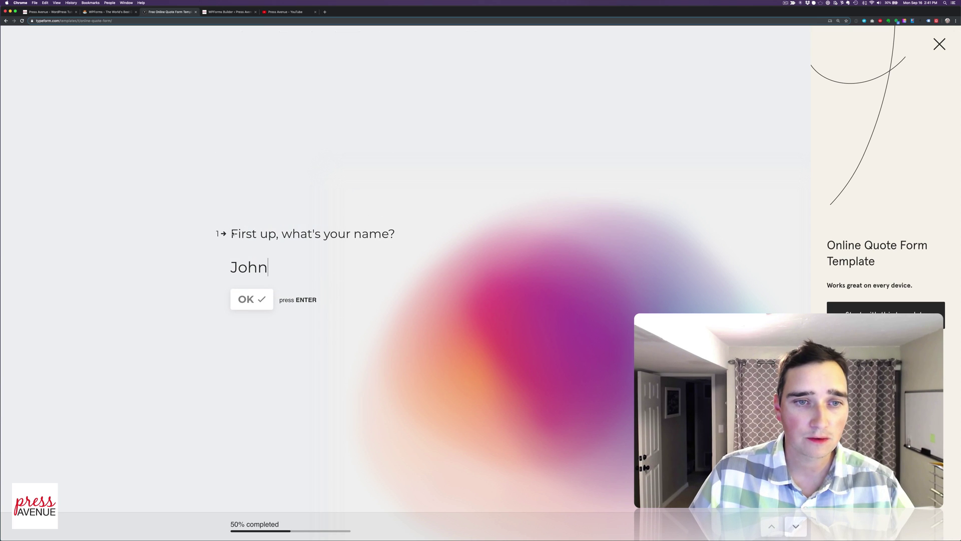
drag(232, 235, 398, 240)
key(super+c)
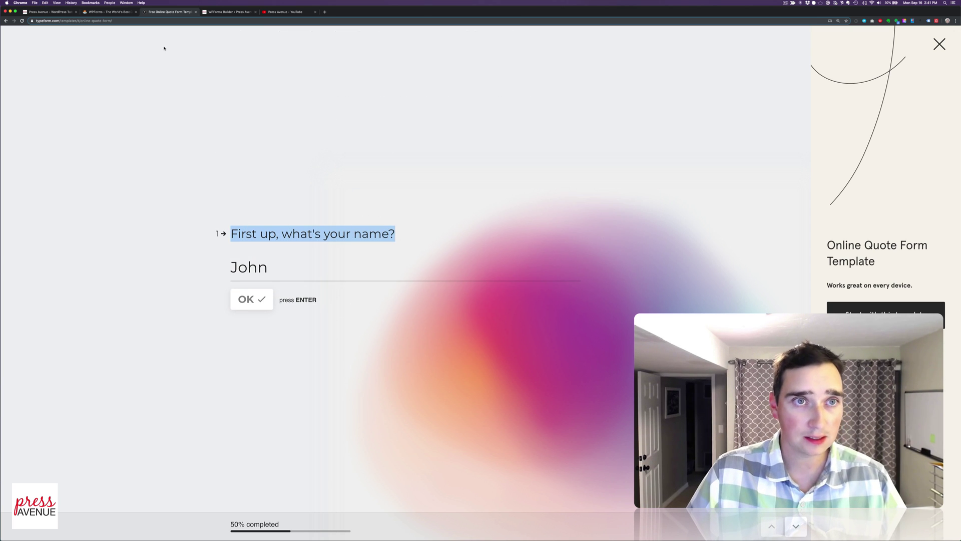
click(237, 14)
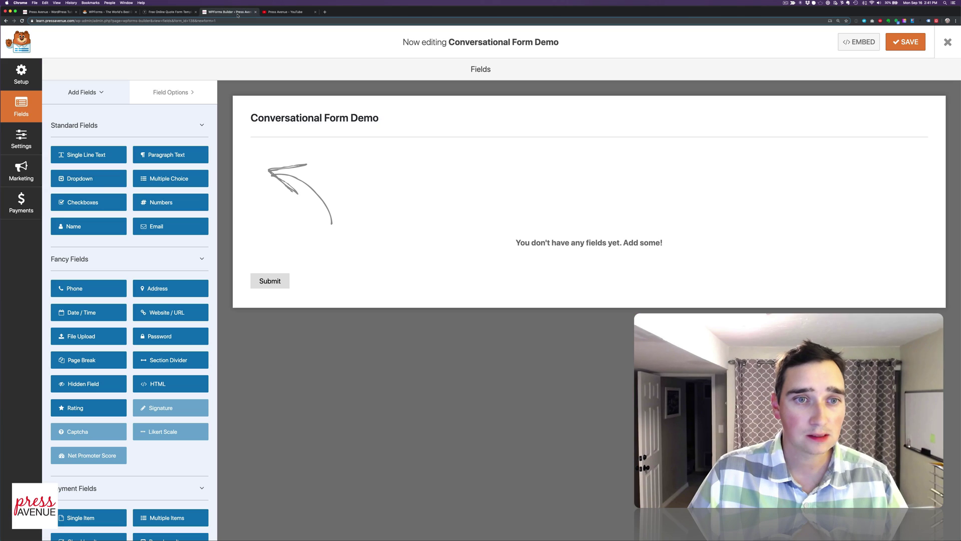
Remove the stray Single Line Text field; label the Name field 'First up, what's your name?' in Simple format.
click(108, 160)
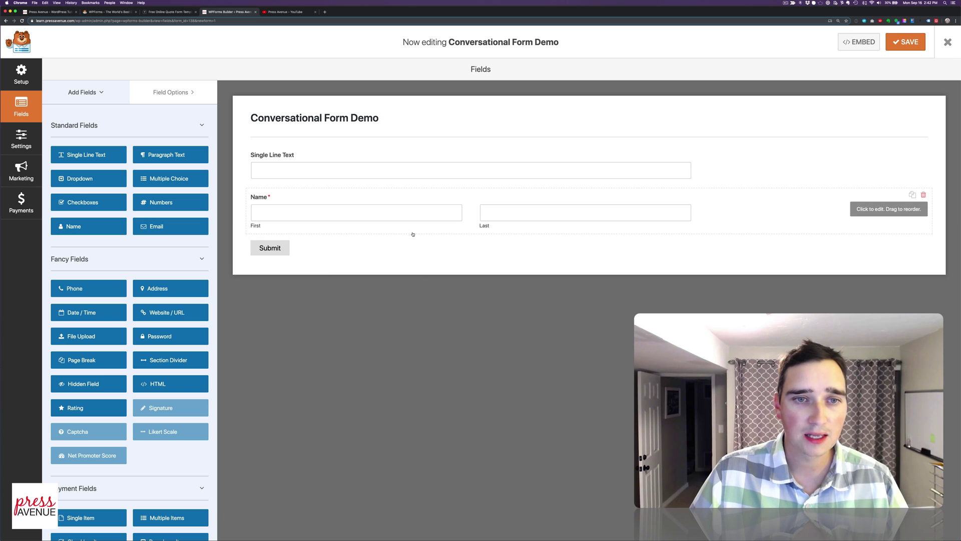
click(925, 153)
click(457, 307)
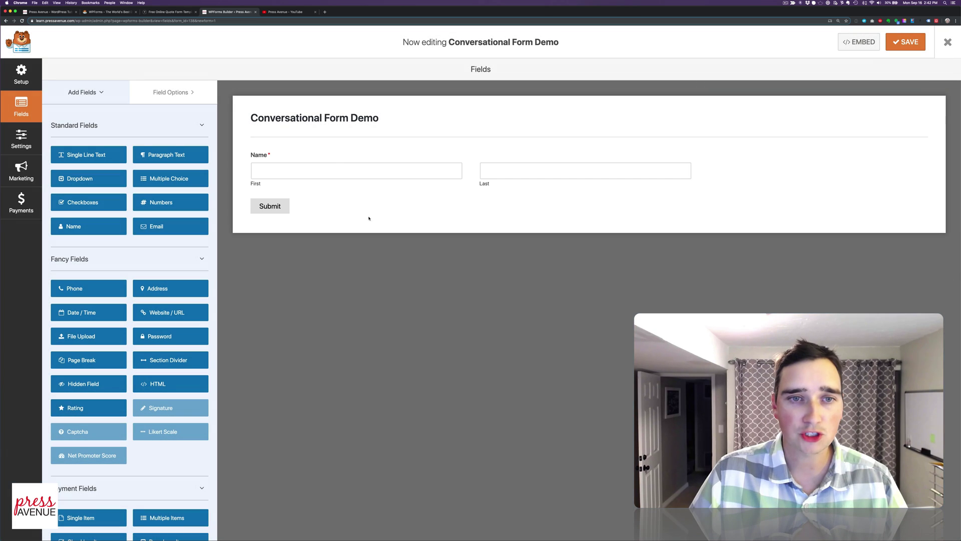
click(343, 158)
double_click(68, 162)
key(super+v)
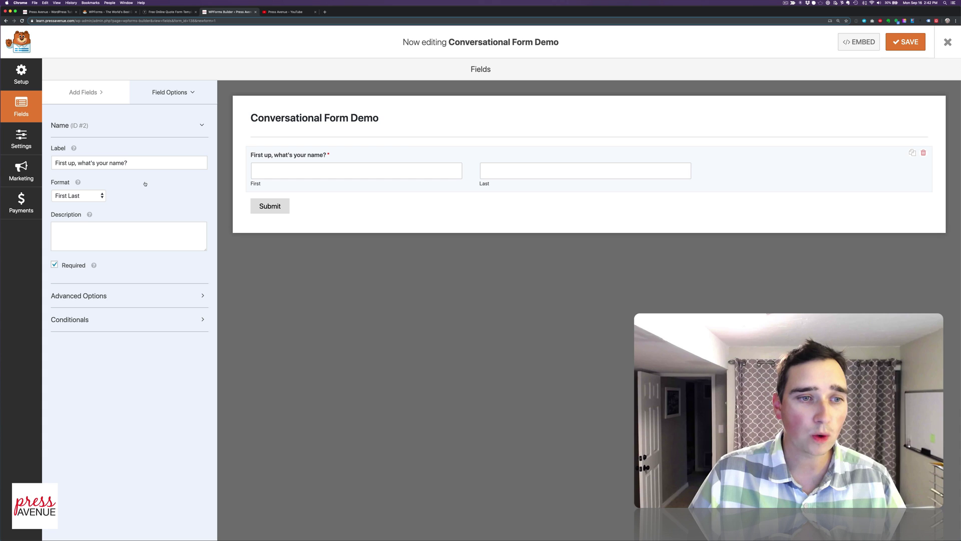
click(87, 198)
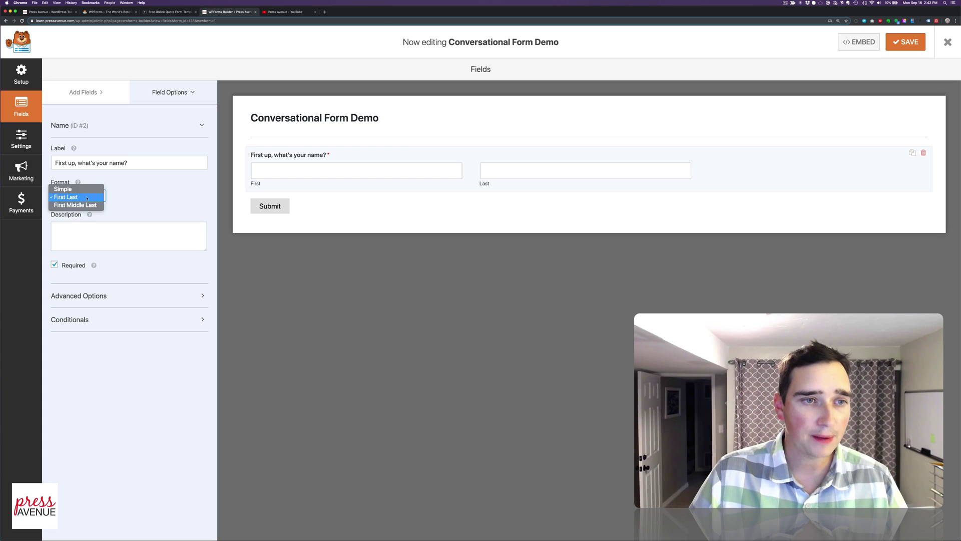
click(97, 187)
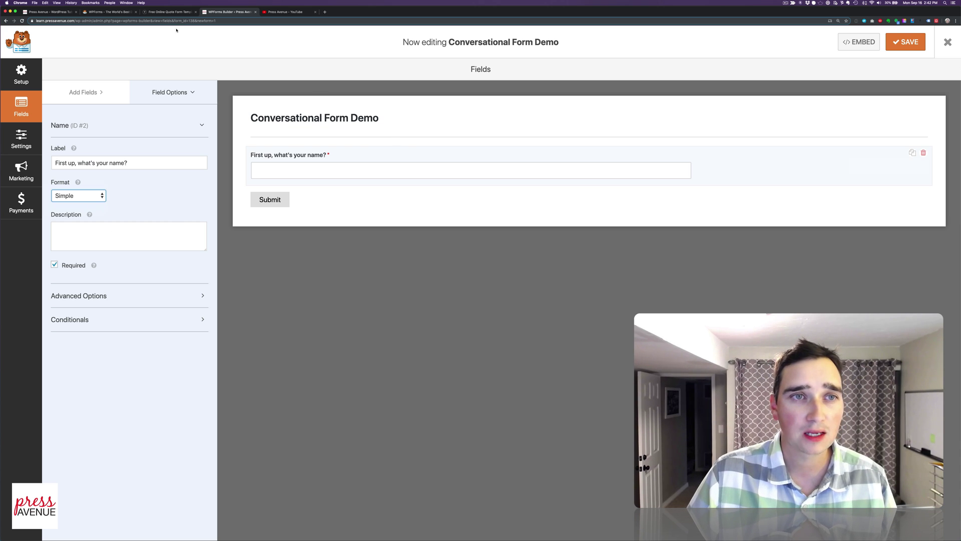
Read Typeform's translator-level question, then show the builder's Add Fields list.
click(169, 12)
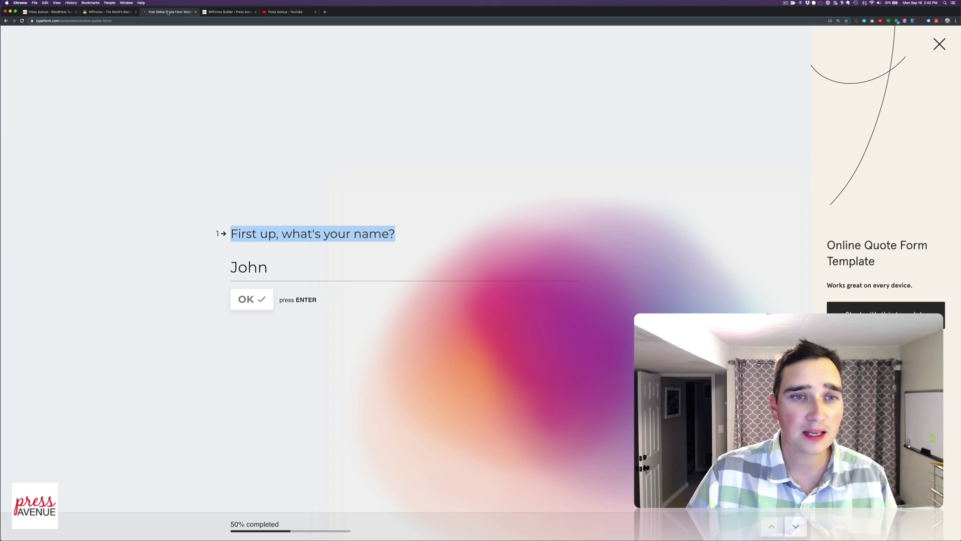
click(796, 527)
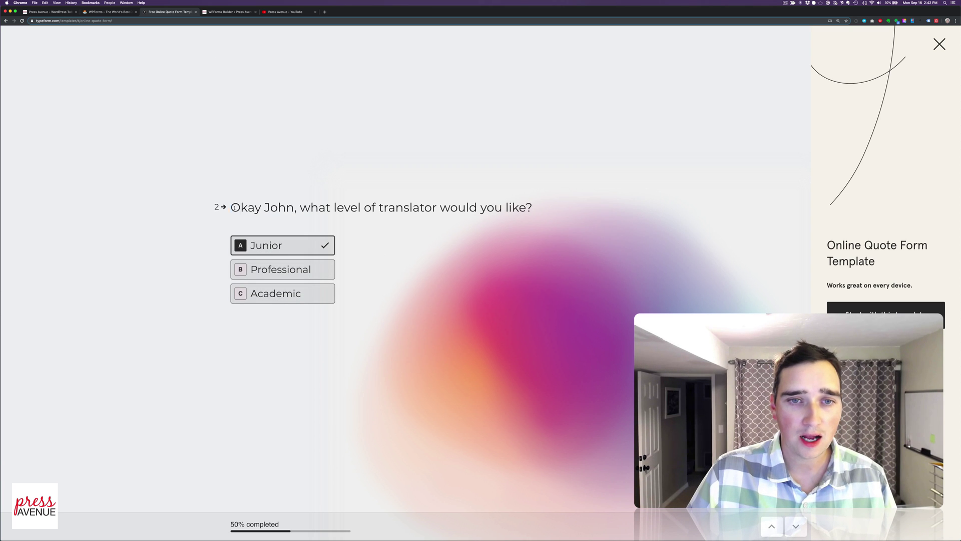
drag(230, 208, 539, 206)
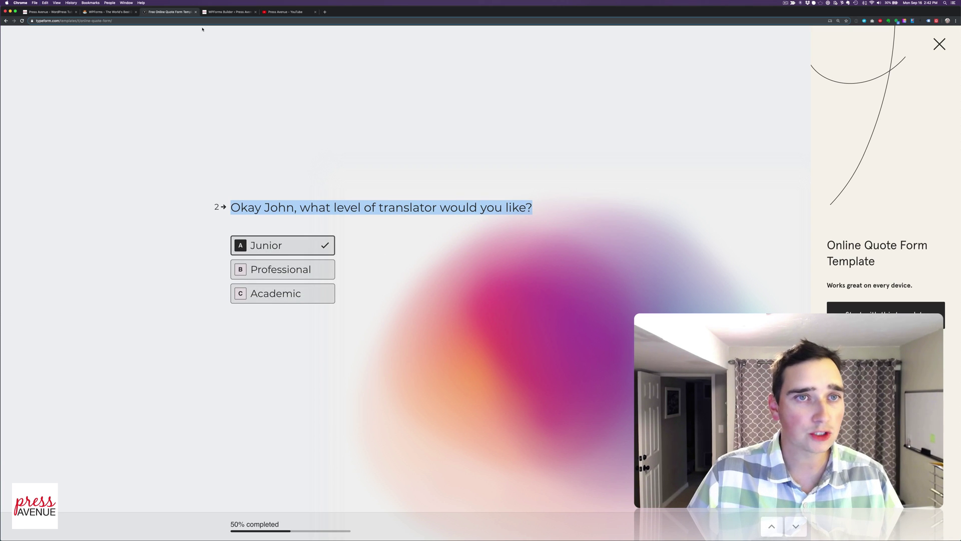
click(228, 12)
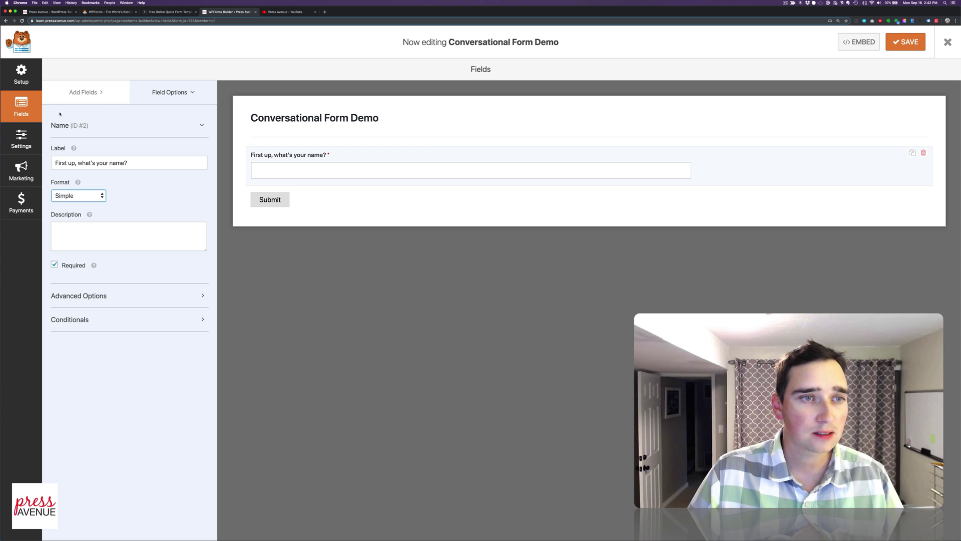
click(21, 108)
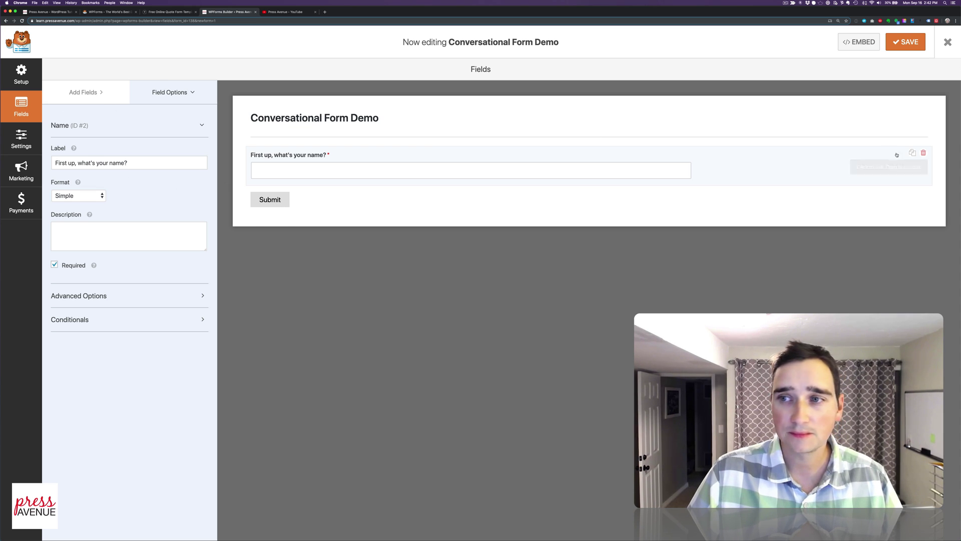
click(84, 92)
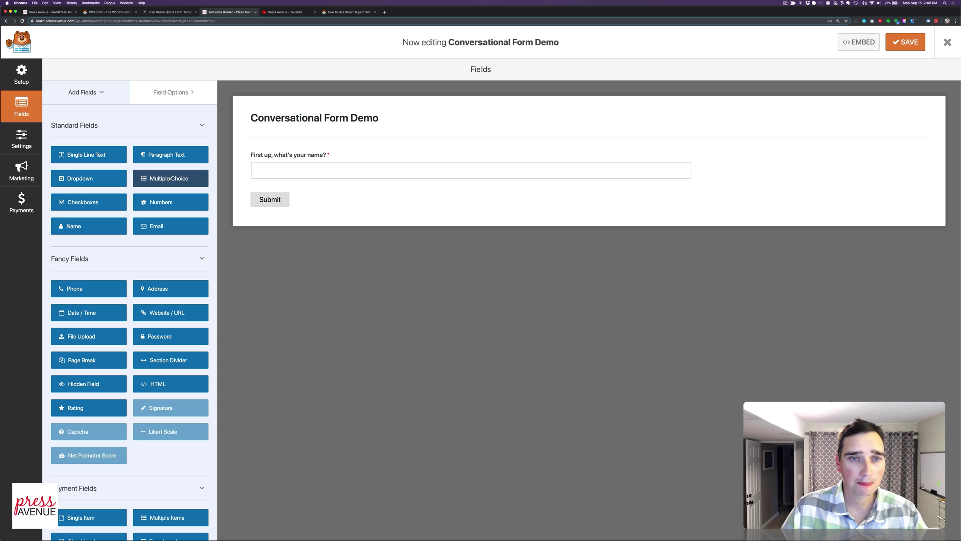
Add a Multiple Choice field labelled 'Okay, what level of translator would you like?'.
click(170, 178)
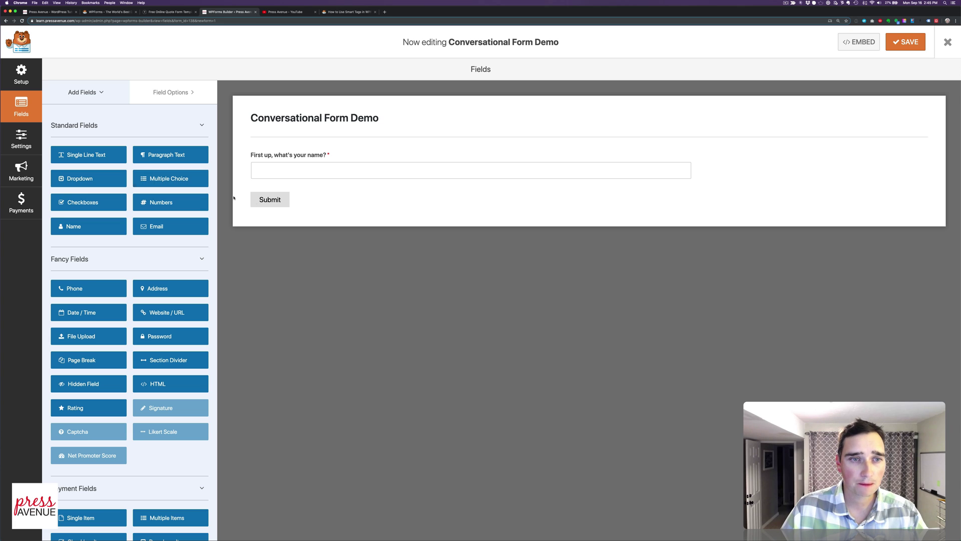
click(317, 226)
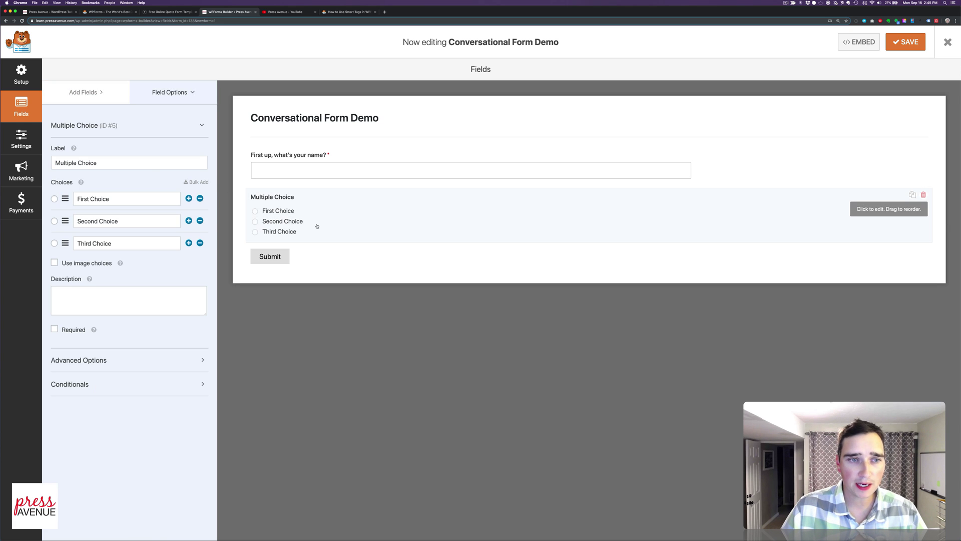
triple_click(129, 163)
text(Okay, what level of translator would you like?)
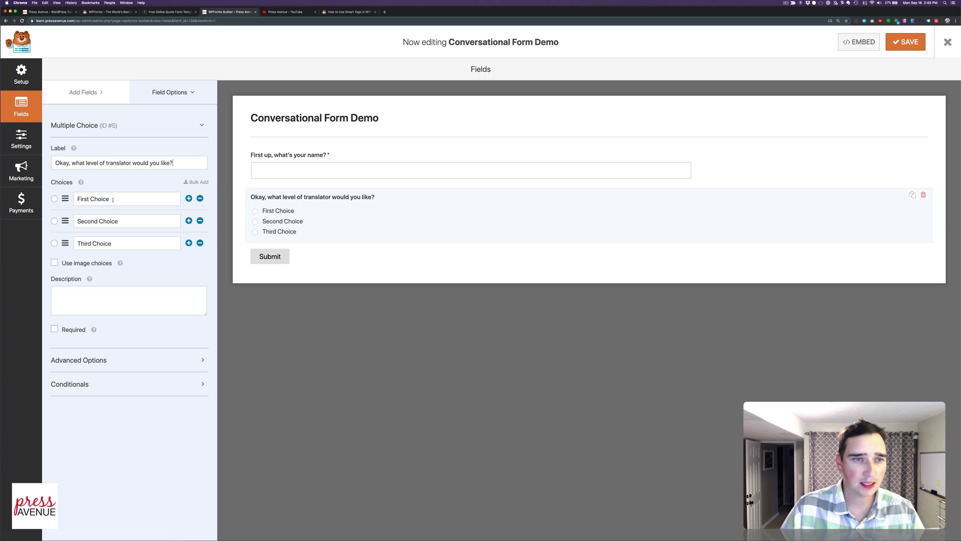
Set its choices to Junior, Professional and Academic, checking them against the Typeform preview.
triple_click(103, 199)
text(Junuio)
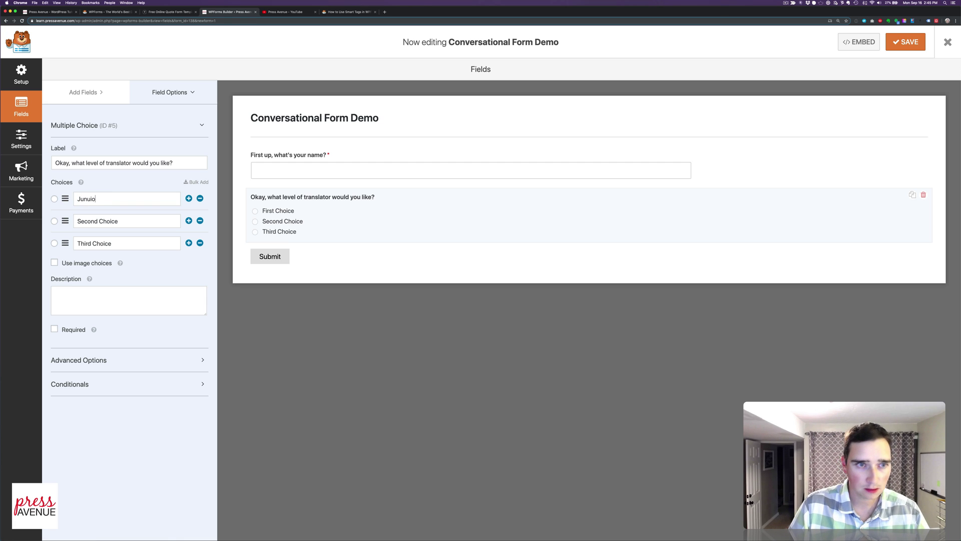
text(or)
click(170, 13)
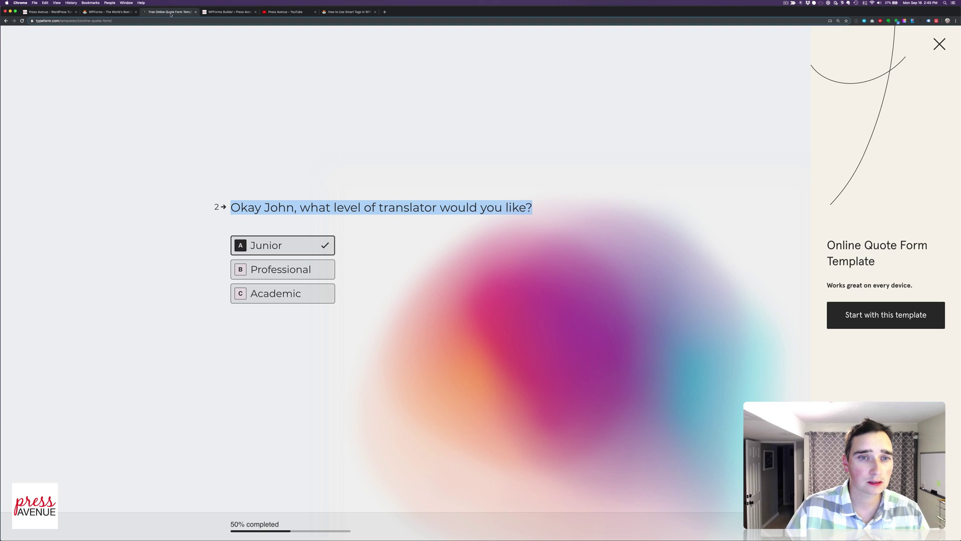
click(223, 12)
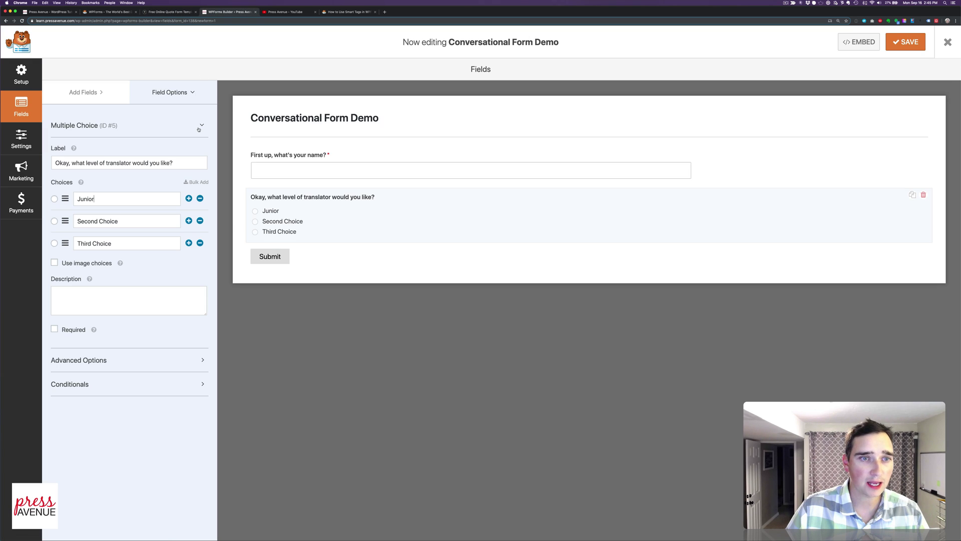
triple_click(126, 221)
text(Professional)
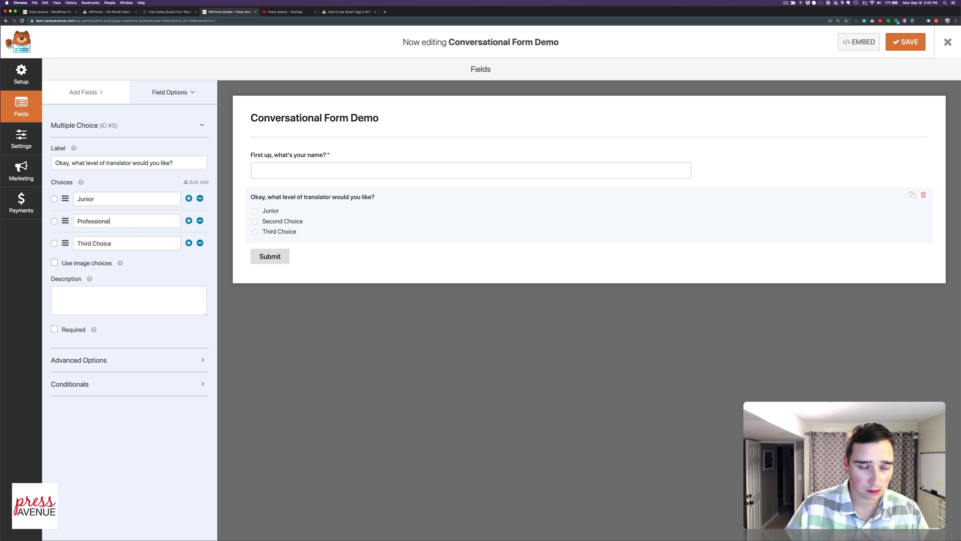
triple_click(125, 237)
text(Academic)
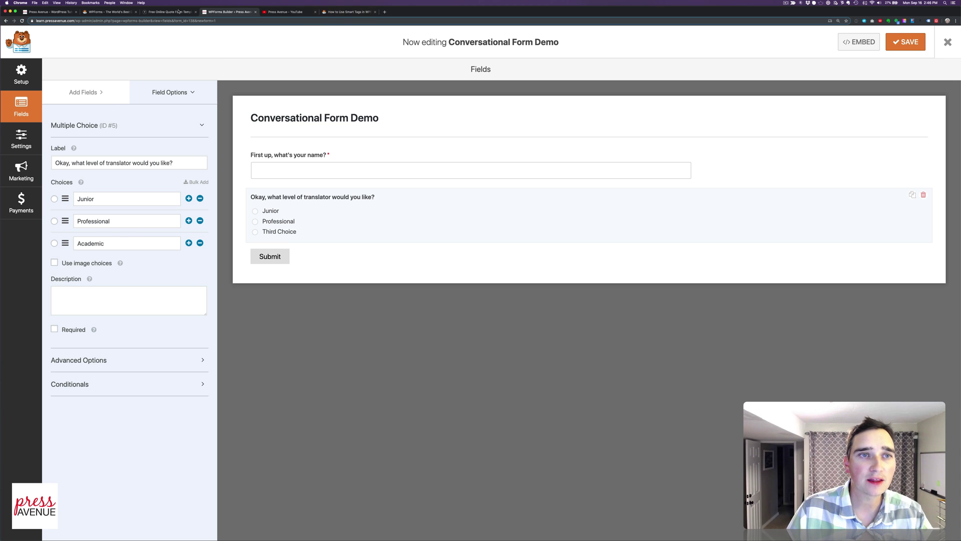
click(166, 14)
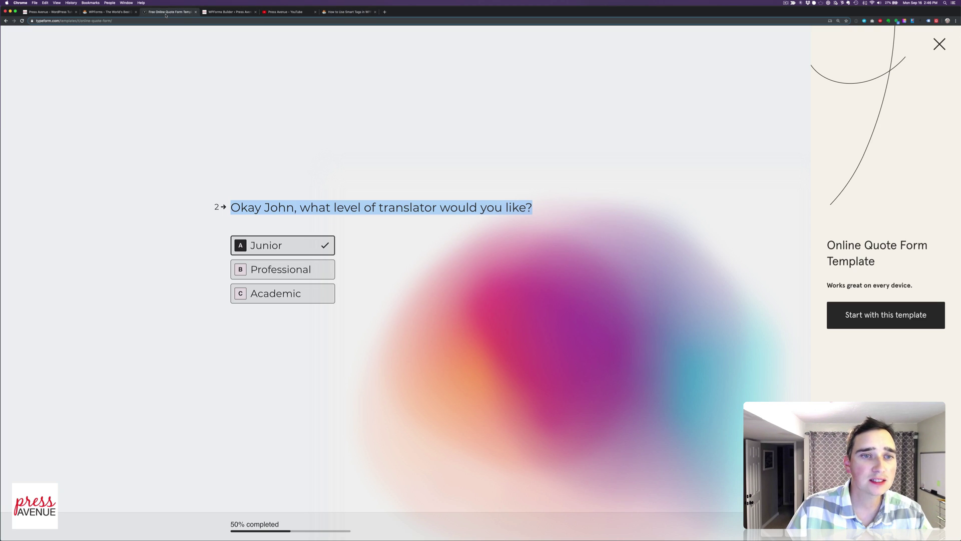
double_click(284, 208)
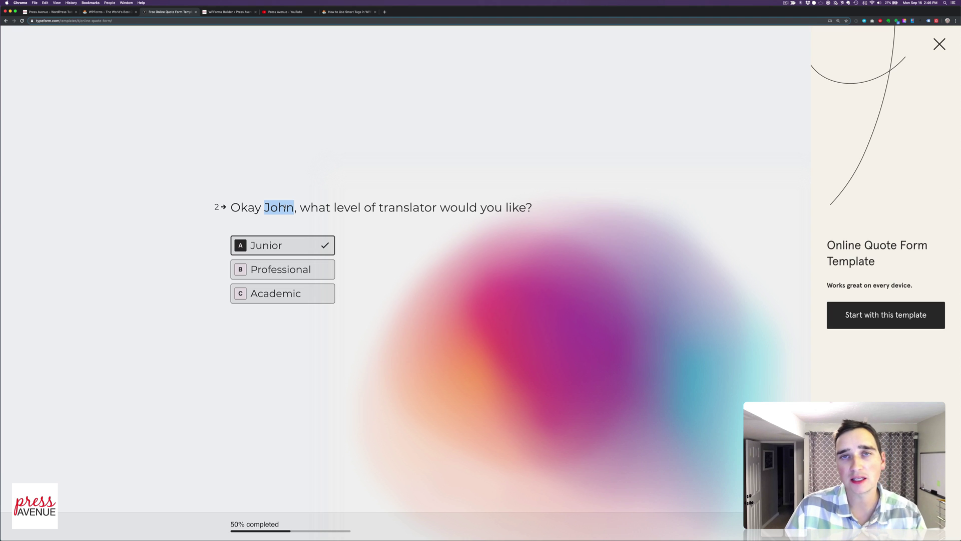
click(233, 14)
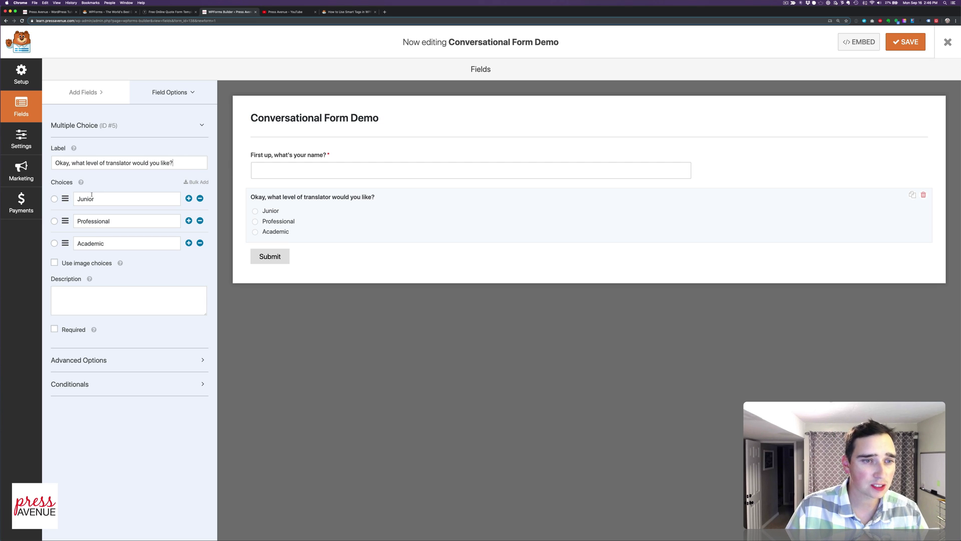
Make the translator-level question required with image choices left off, then revisit the Typeform example.
click(54, 328)
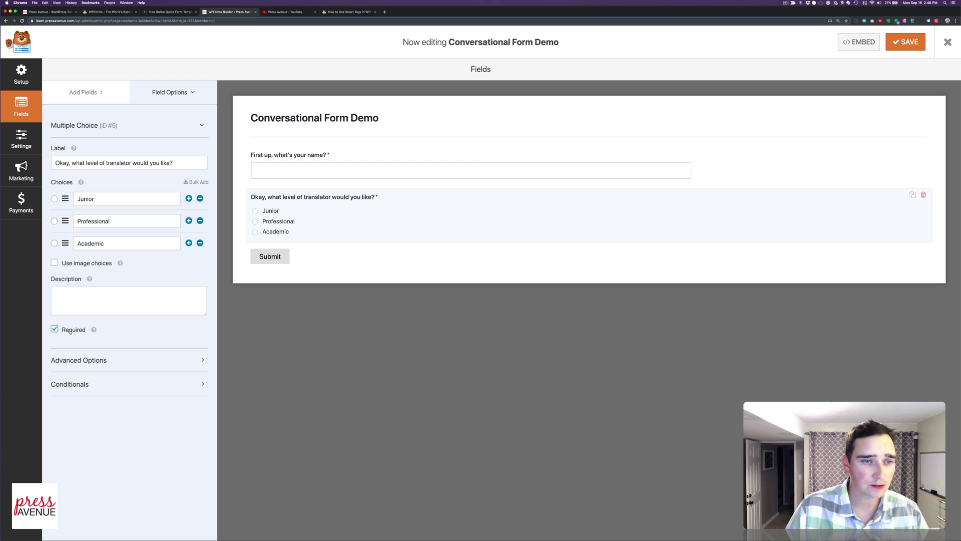
click(80, 265)
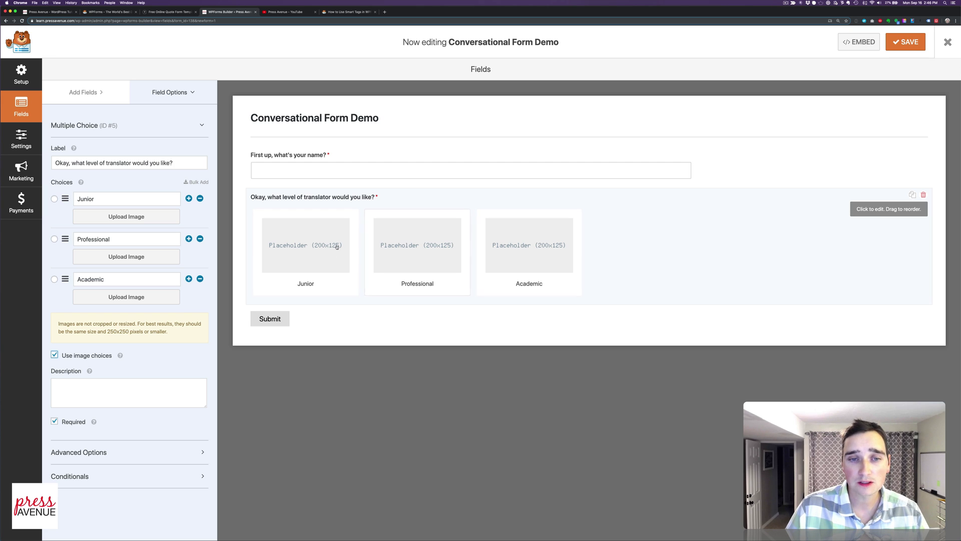
click(55, 354)
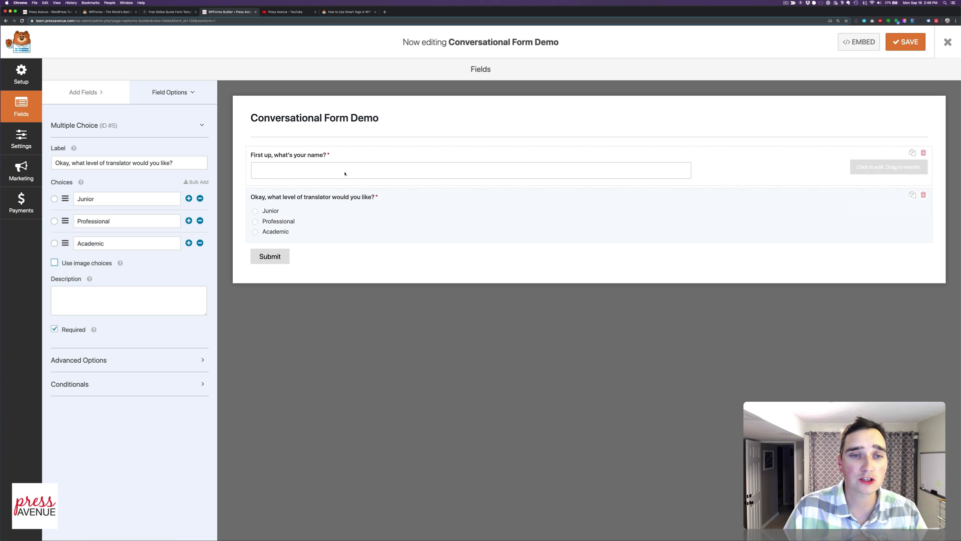
click(171, 12)
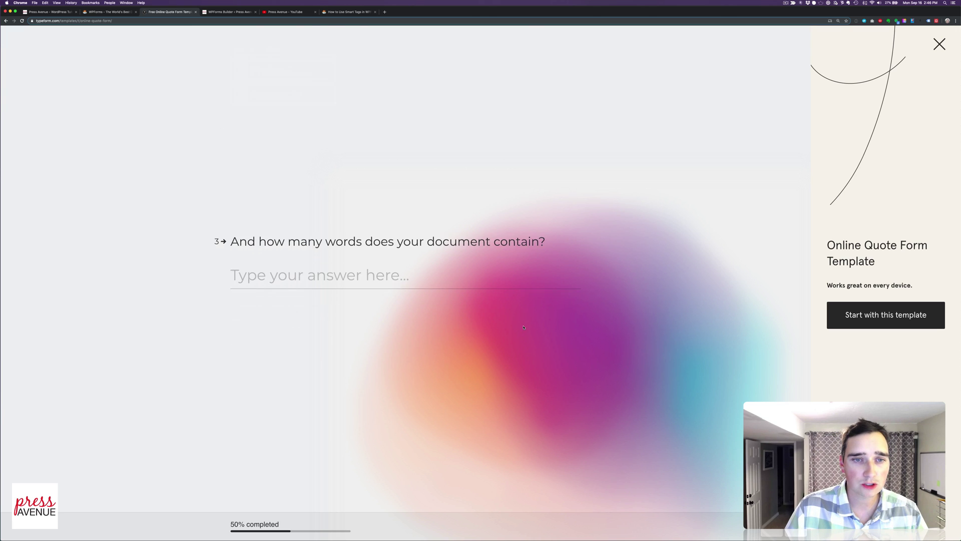
Copy the word-count question text from the Typeform quote example.
drag(232, 234, 565, 239)
key(super+c)
click(228, 11)
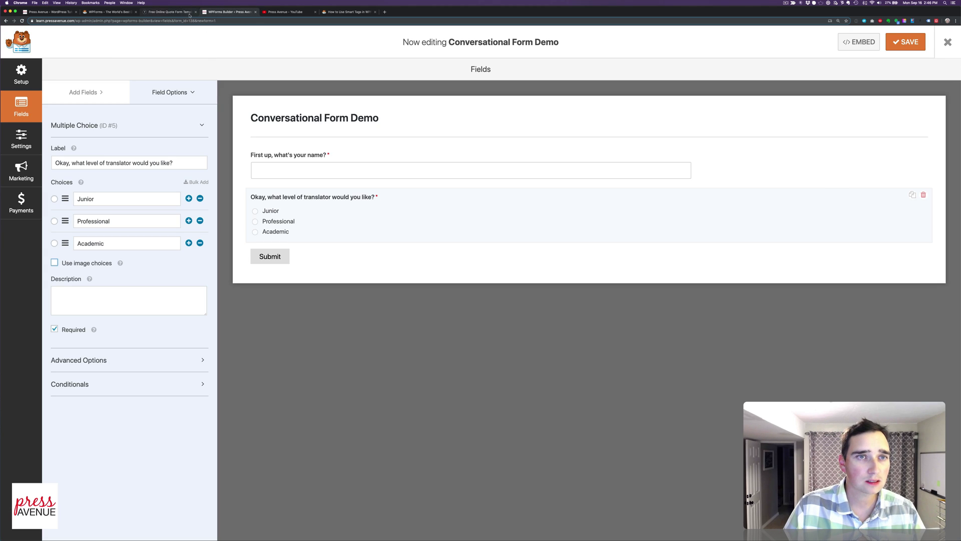
click(168, 11)
click(229, 13)
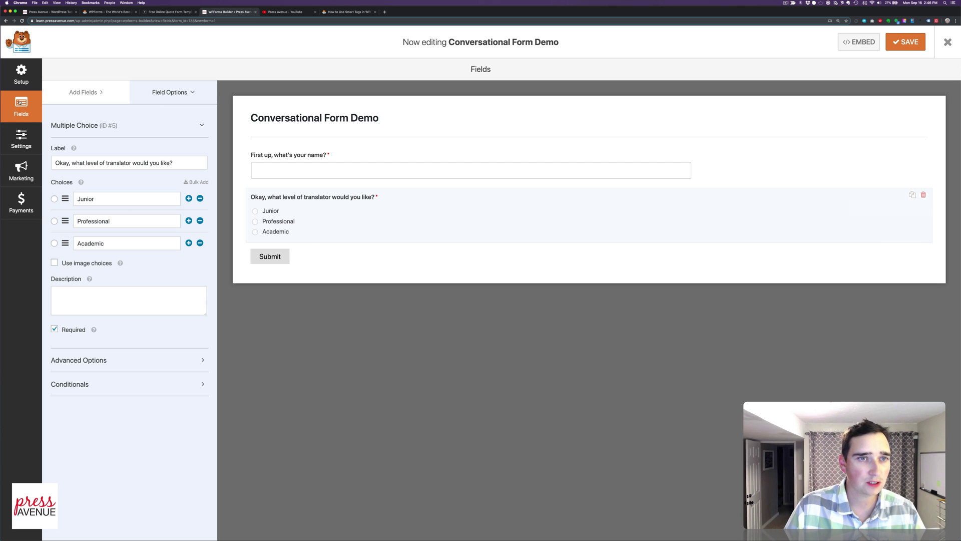
Add a required Single Line Text field labelled 'And how many words does your document contain?'.
click(150, 92)
click(85, 92)
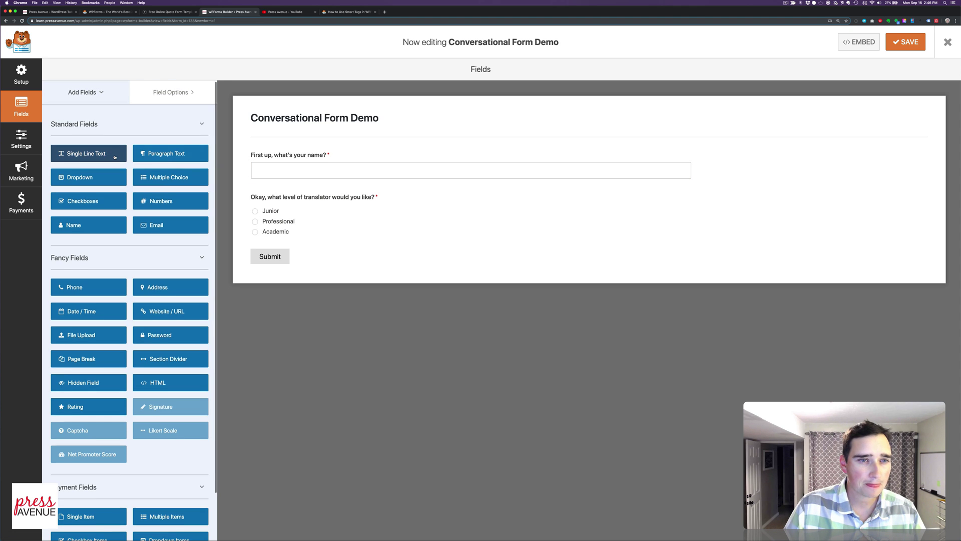
click(90, 155)
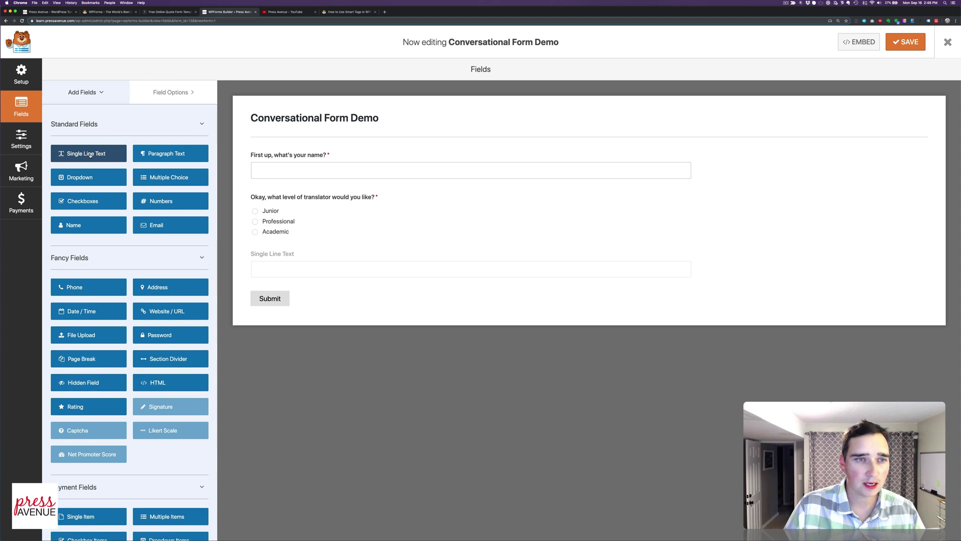
click(287, 256)
triple_click(130, 161)
key(super+v)
click(54, 232)
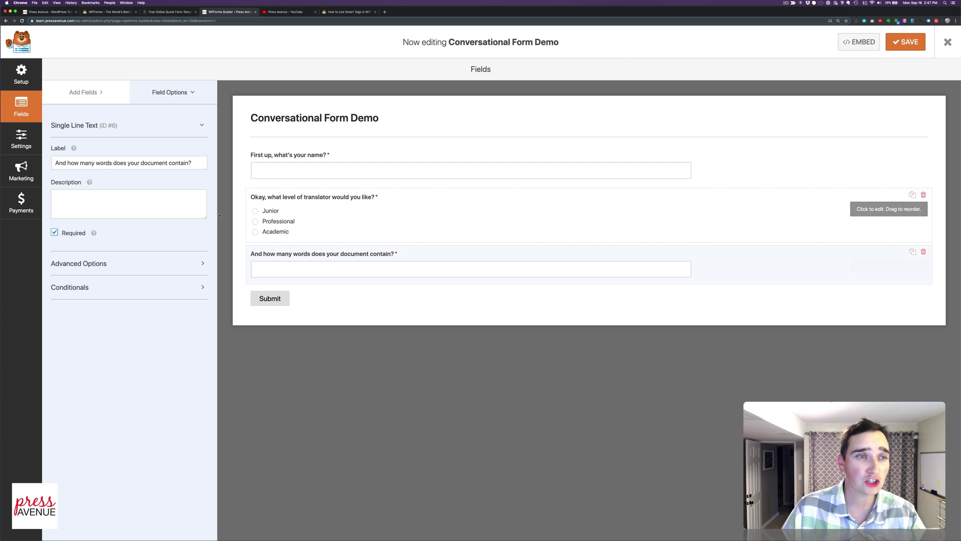
click(35, 147)
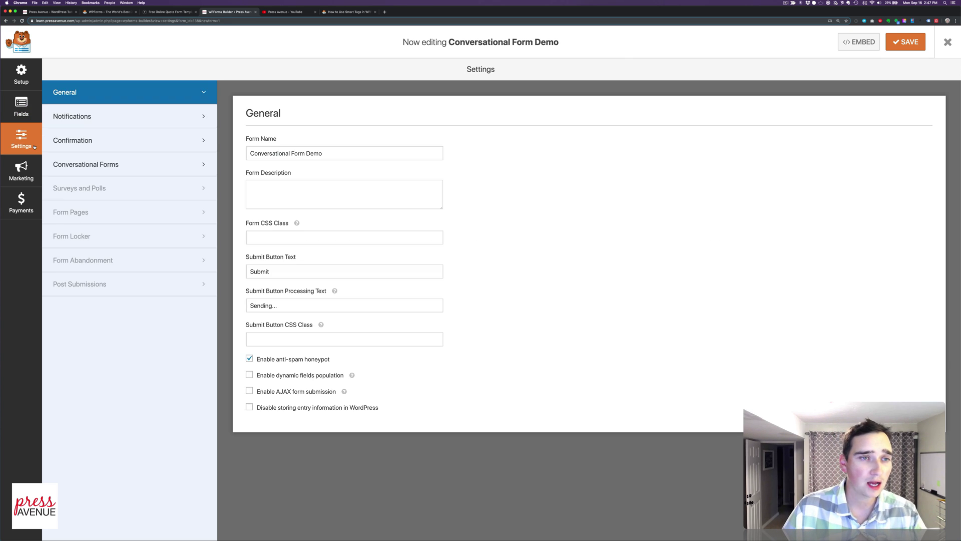
Enable Conversational Form Mode in the Conversational Forms settings.
click(140, 169)
click(303, 142)
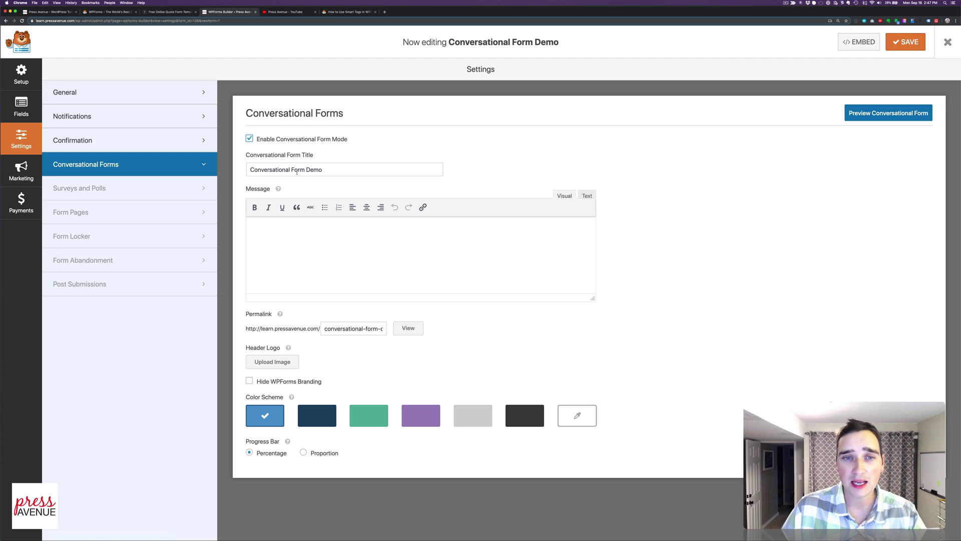
drag(297, 172, 370, 172)
double_click(314, 169)
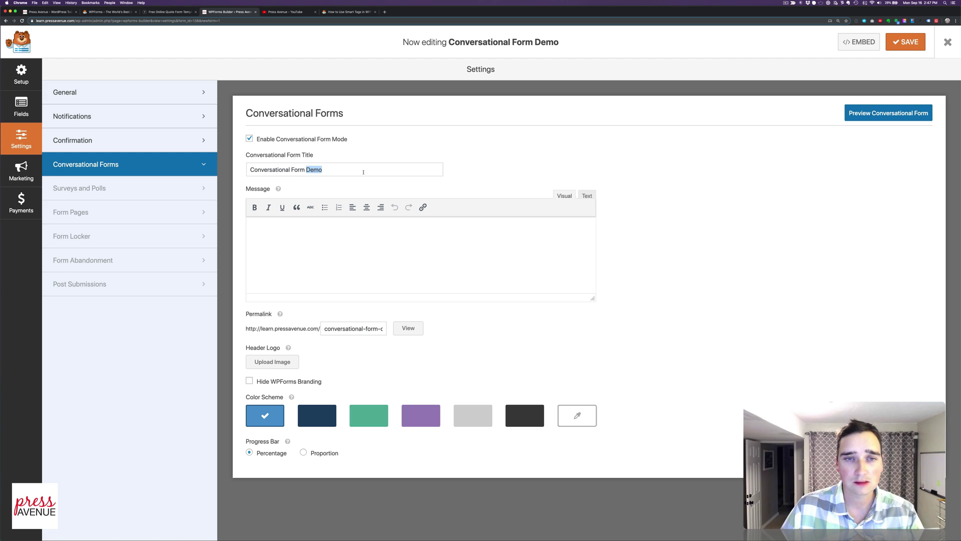
click(370, 258)
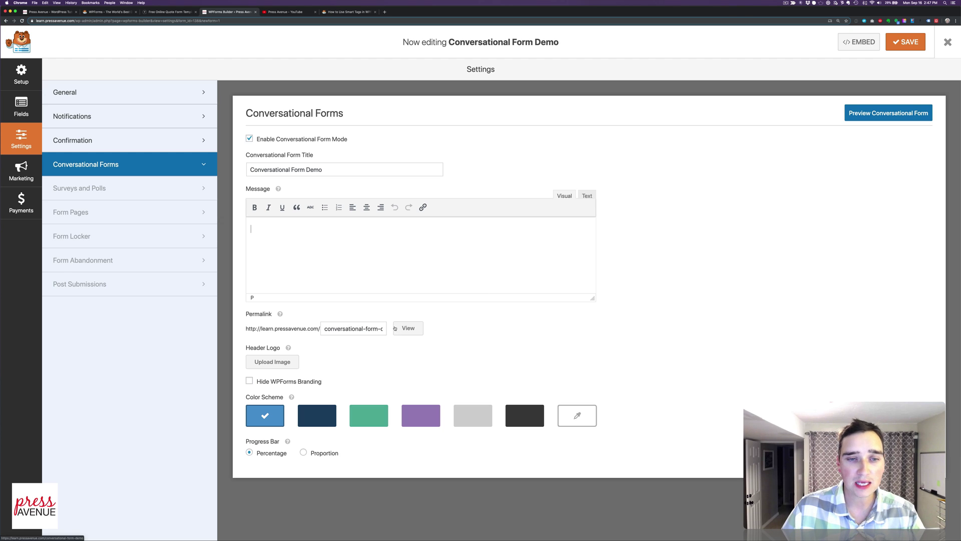
Hide WPForms branding, choose the purple colour scheme, and preview the conversational form.
click(276, 385)
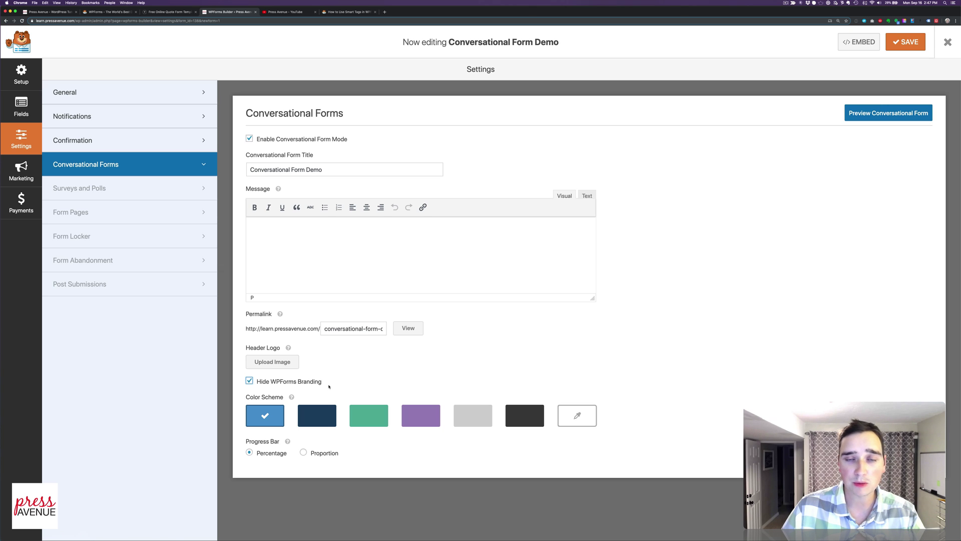
click(414, 416)
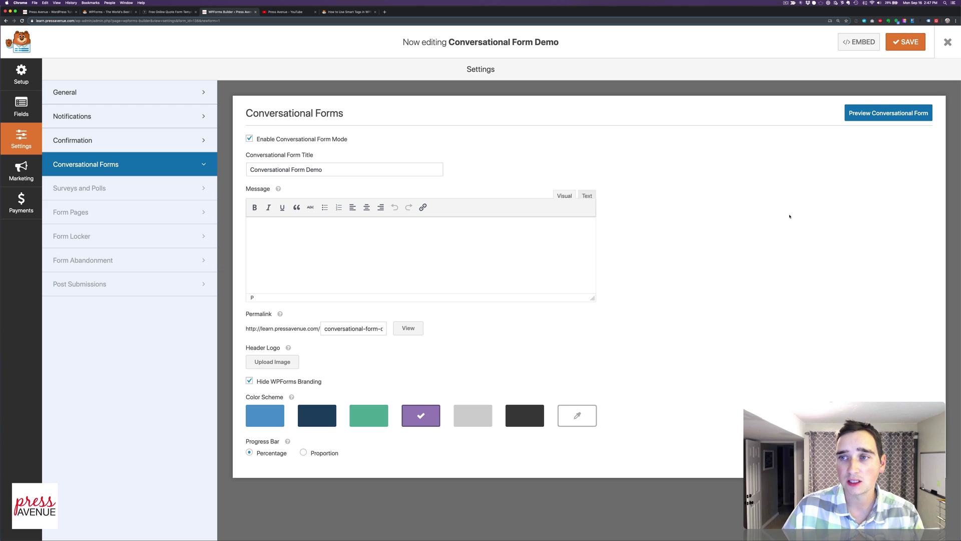
click(895, 113)
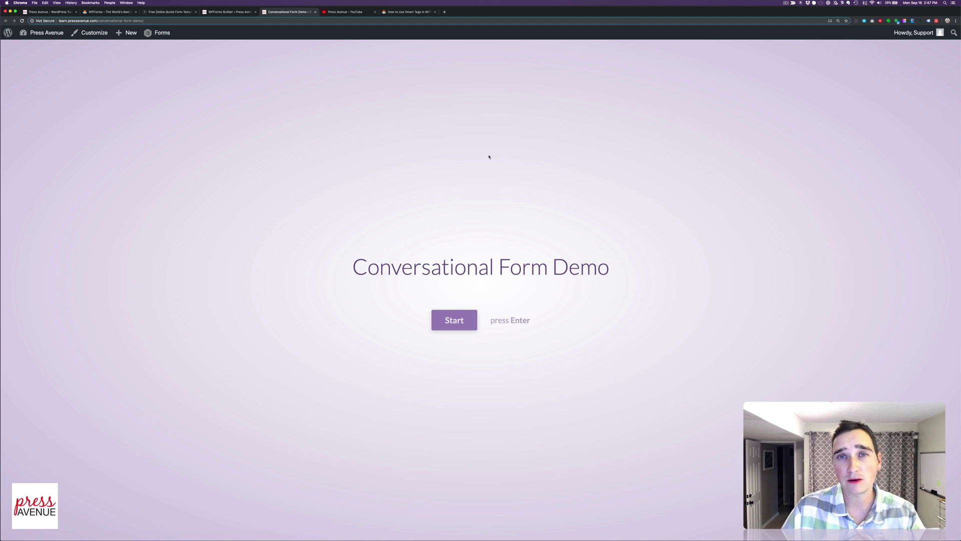
Start the conversational preview and submit a name for the first question.
drag(358, 269, 610, 275)
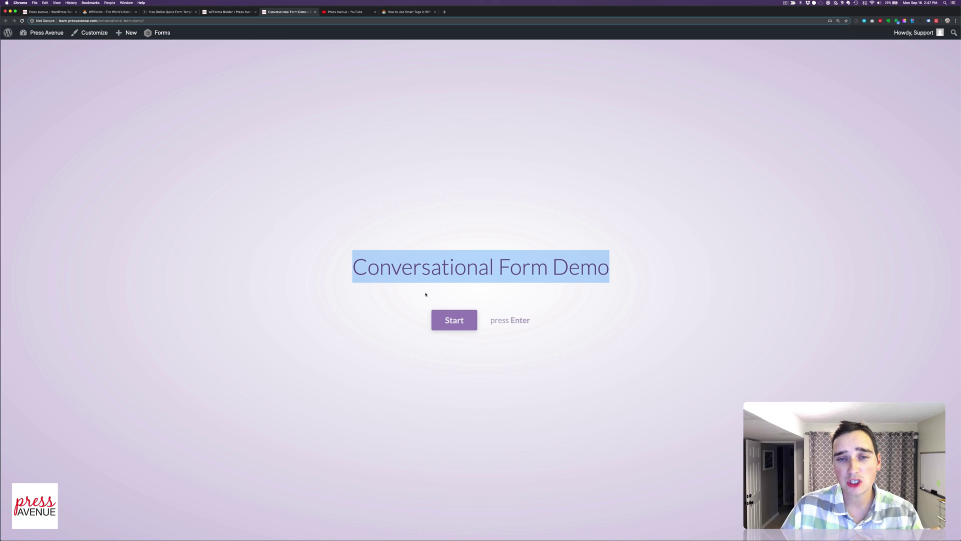
click(504, 287)
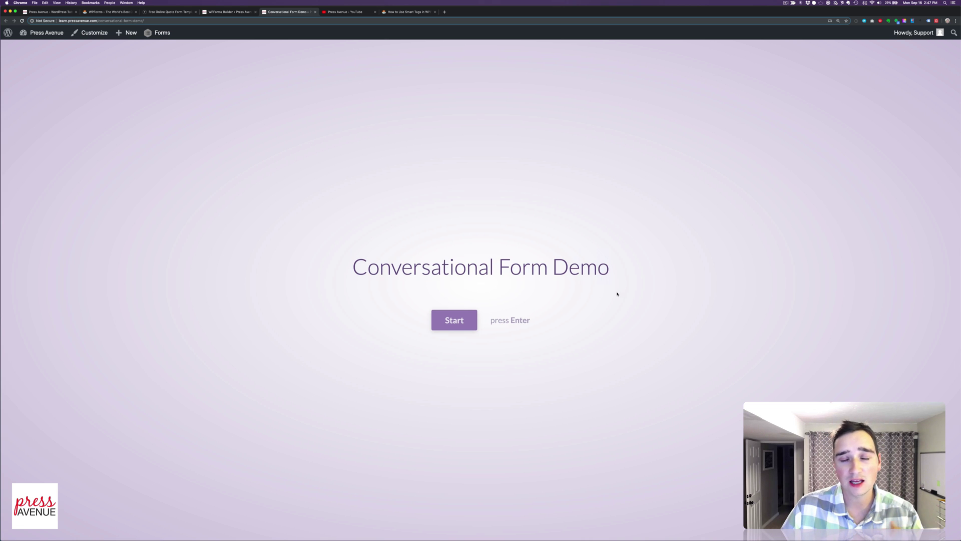
click(459, 320)
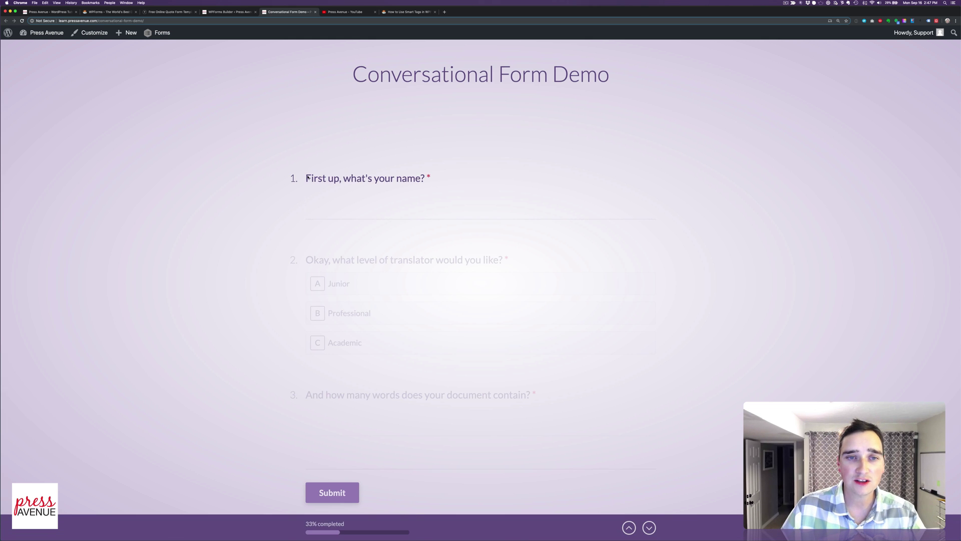
text(John)
key(Return)
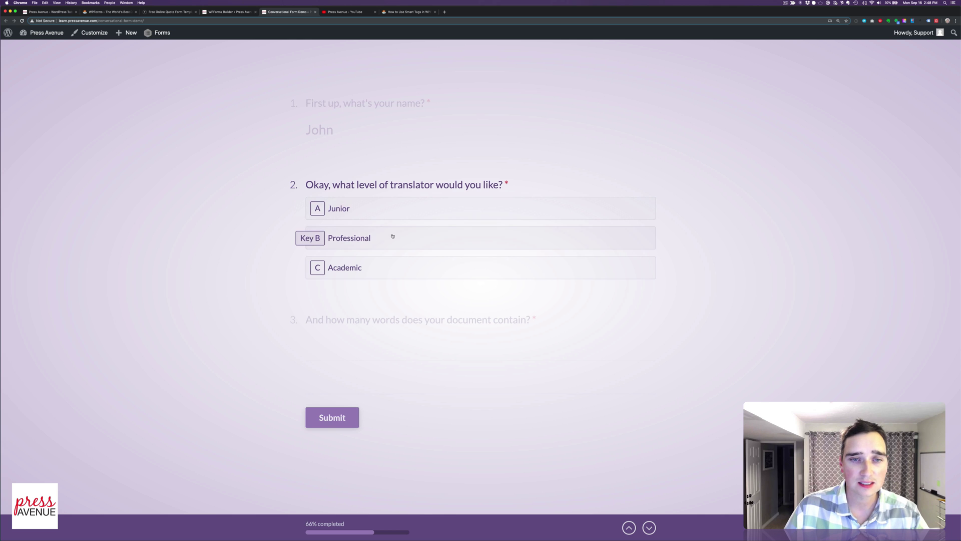
Choose the Professional translator level and enter 35 as the word count.
key(c)
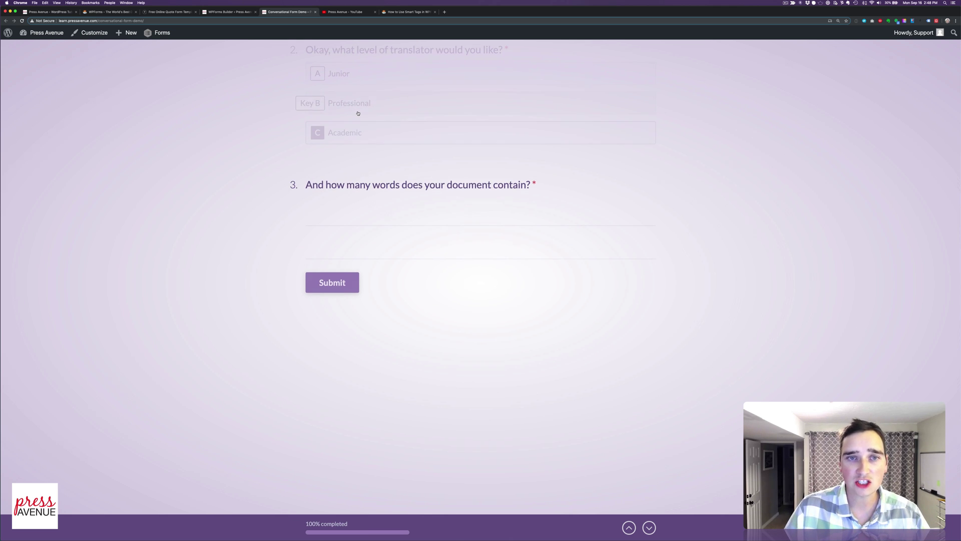
scroll(359, 113, up, 3)
click(377, 235)
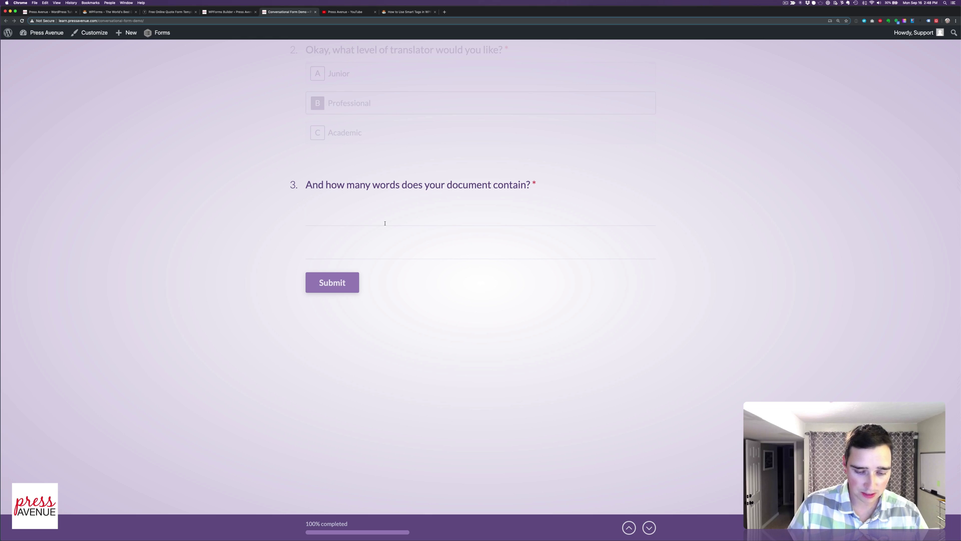
text(35)
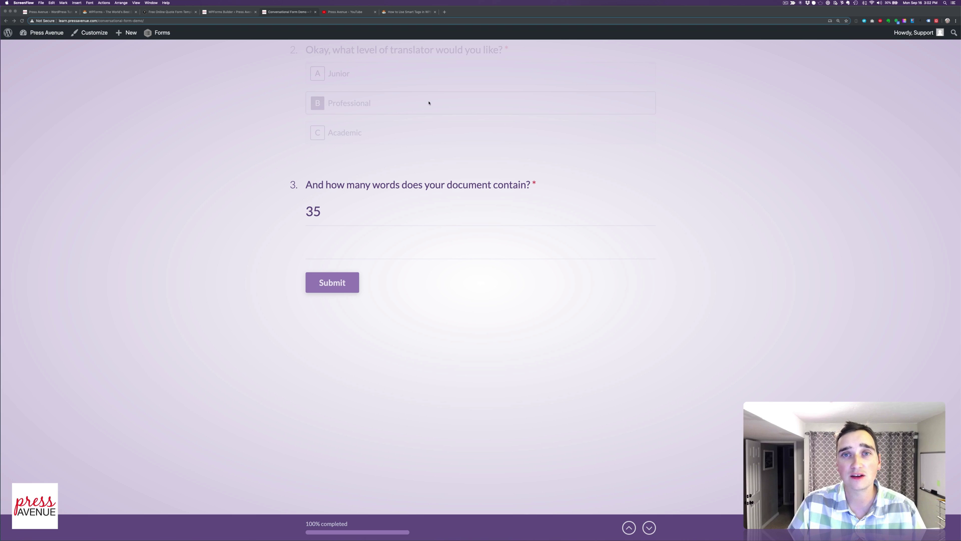
scroll(420, 185, up, 5)
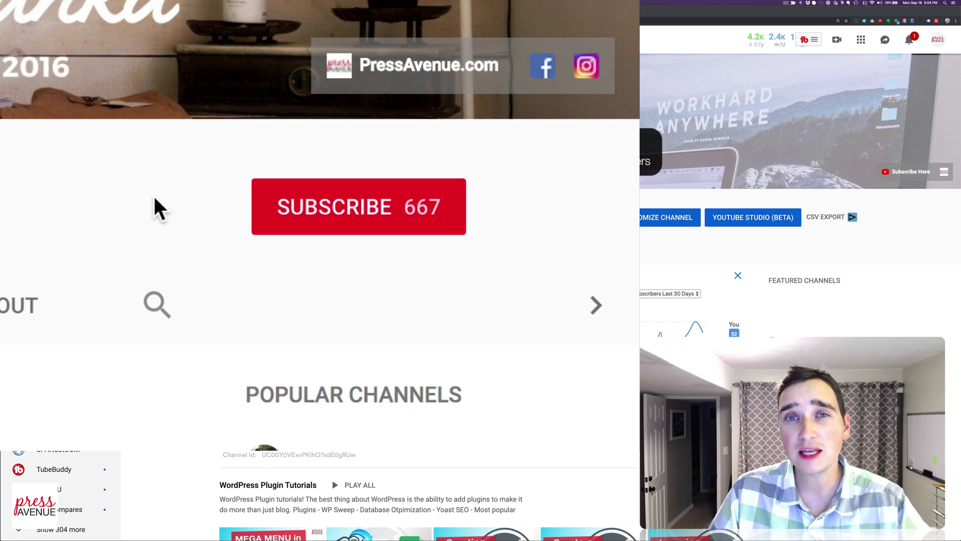
Subscribe to the Press Avenue channel using its red Subscribe button.
click(376, 211)
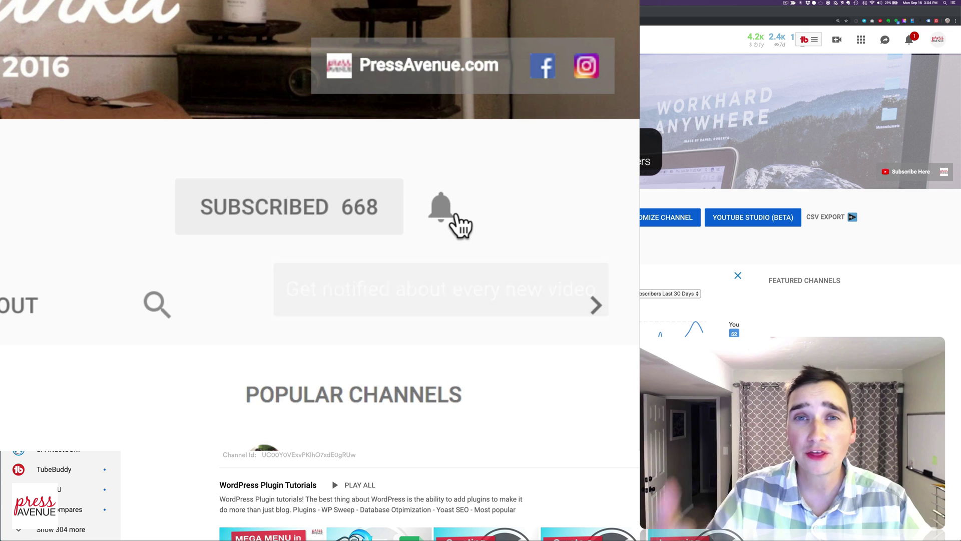